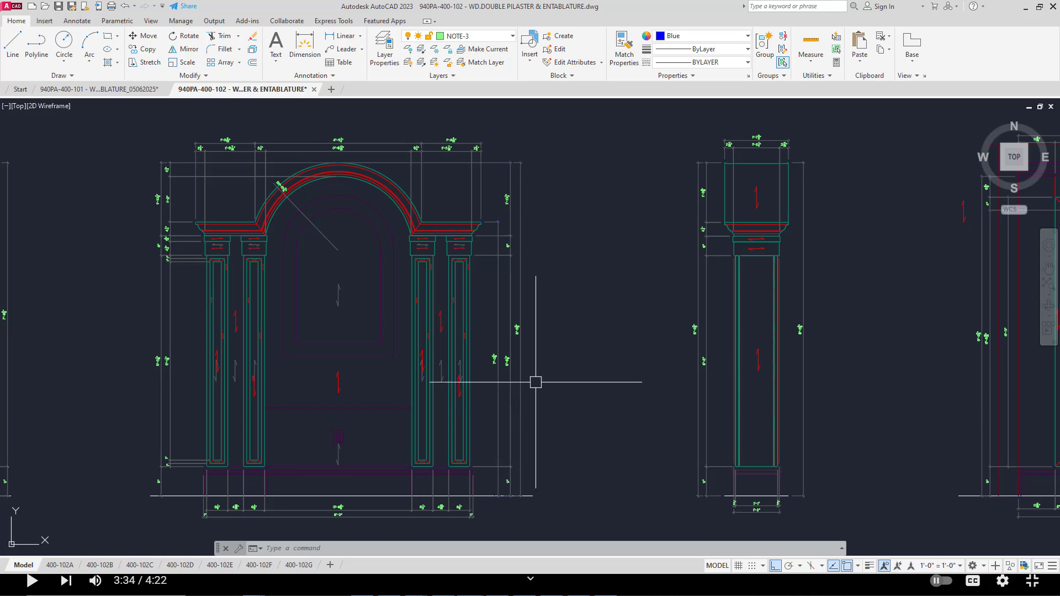
- Examine the overall height dimension beside the arched front elevation
scroll(533, 373, "up", 5)
middle_click_drag(511, 355, 628, 371)
scroll(591, 412, "up", 2)
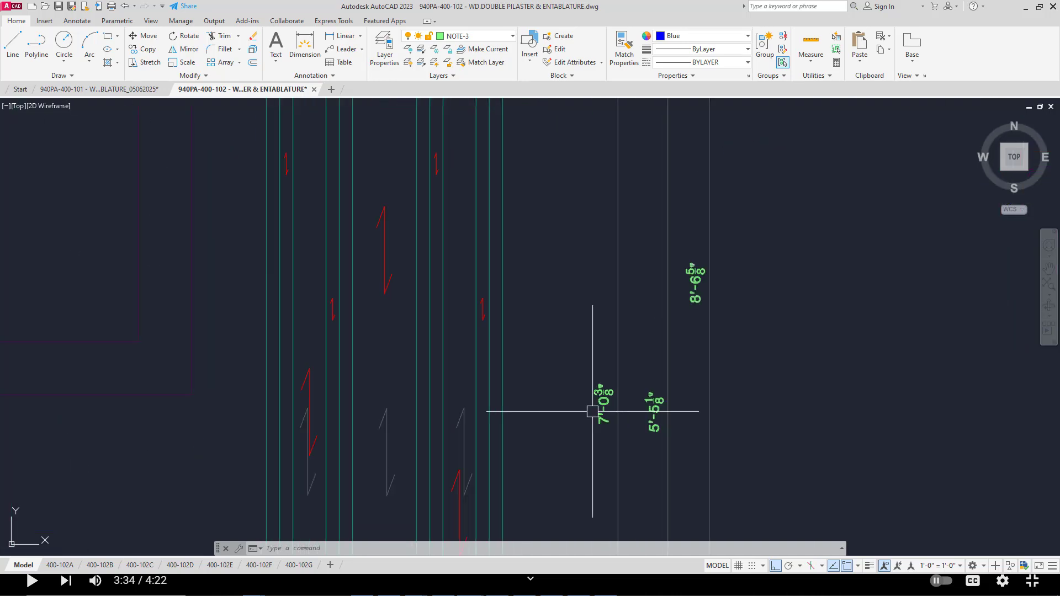
middle_click_drag(591, 412, 553, 424)
scroll(552, 423, "down", 2)
middle_click_drag(588, 381, 589, 397)
scroll(604, 362, "up", 2)
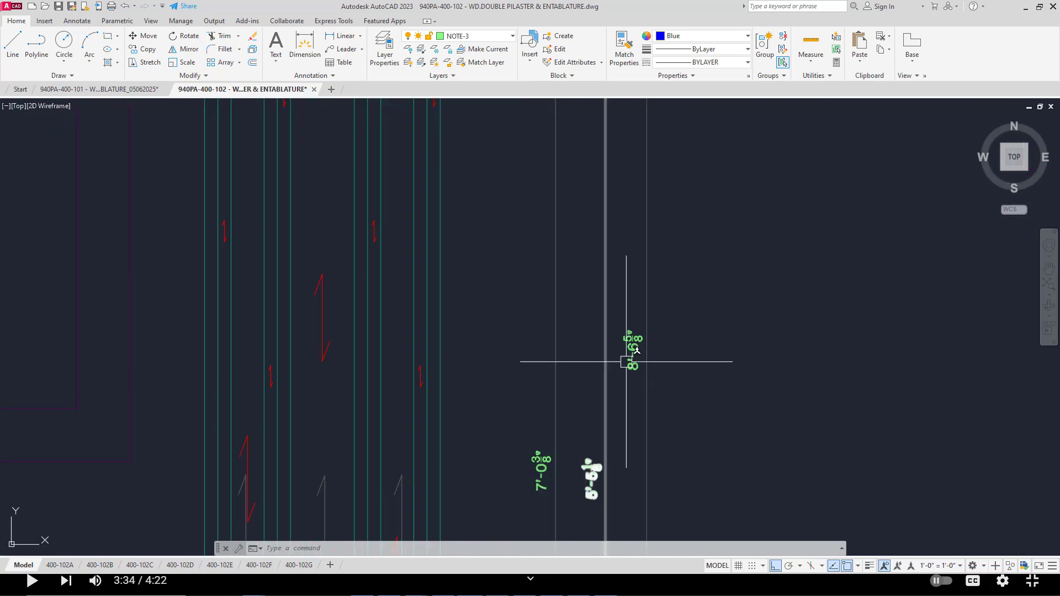
scroll(615, 355, "up", 2)
scroll(561, 298, "down", 6)
scroll(613, 367, "up", 2)
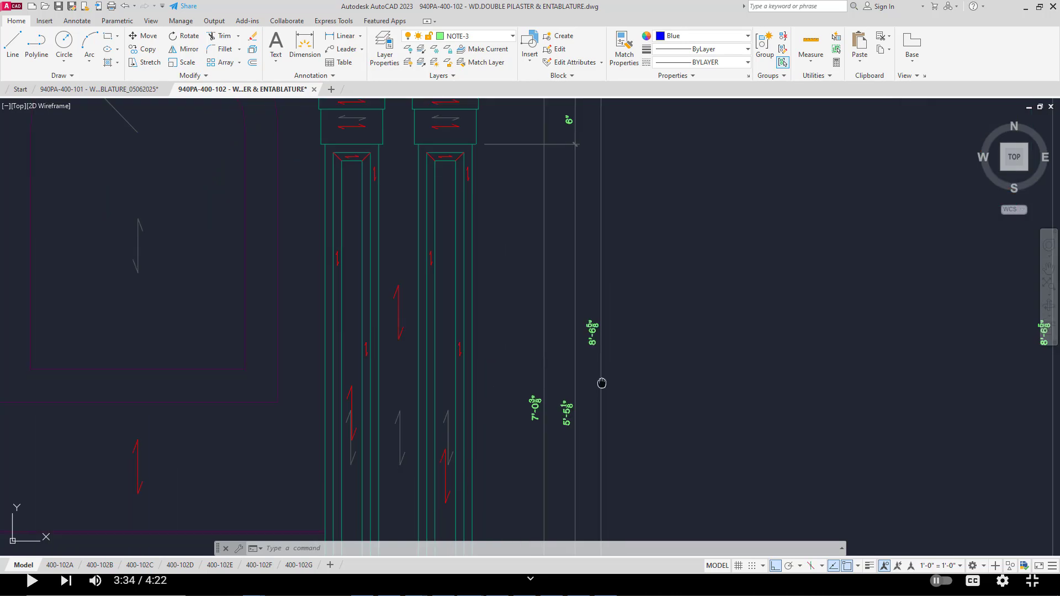
scroll(586, 386, "up", 2)
scroll(568, 396, "up", 2)
scroll(561, 418, "down", 4)
scroll(561, 418, "down", 3)
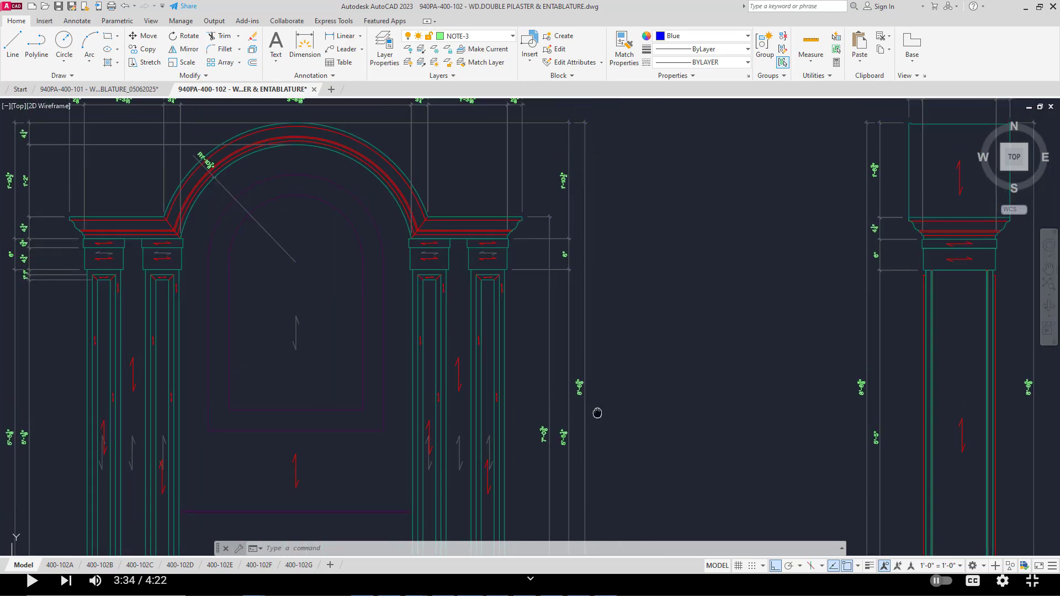
scroll(597, 414, "up", 2)
scroll(607, 421, "down", 1)
scroll(607, 387, "up", 2)
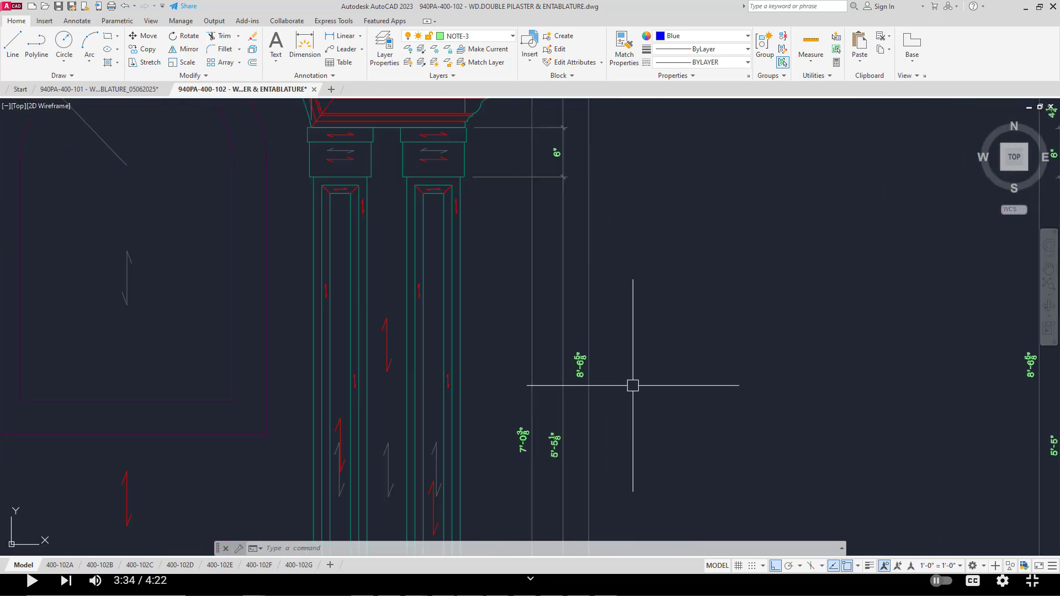
scroll(596, 383, "up", 2)
scroll(547, 350, "up", 2)
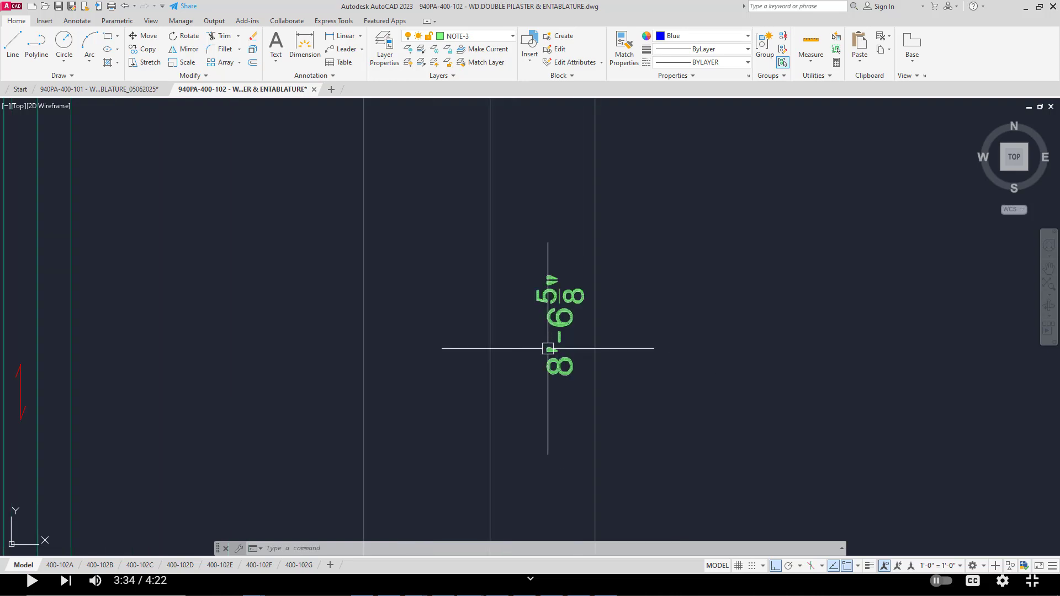
scroll(509, 361, "up", 1)
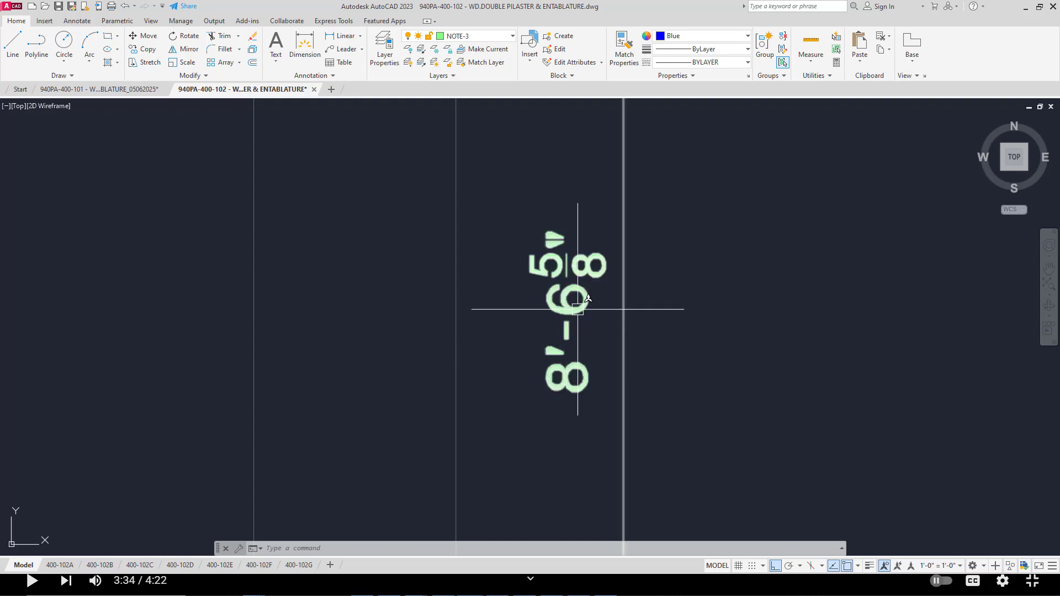
middle_click_drag(564, 314, 542, 325)
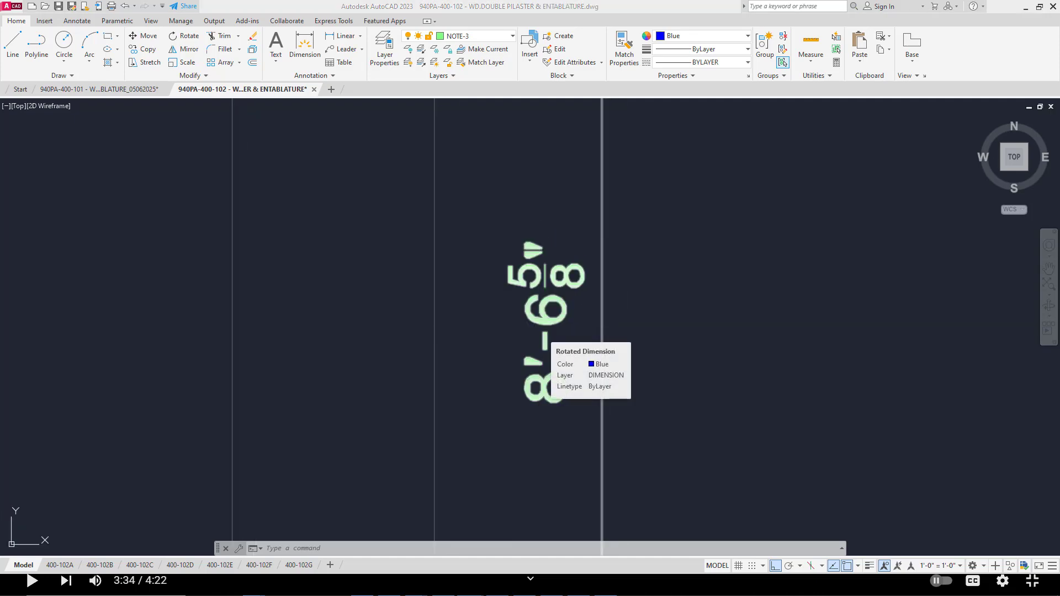
scroll(540, 328, "down", 5)
scroll(549, 355, "up", 5)
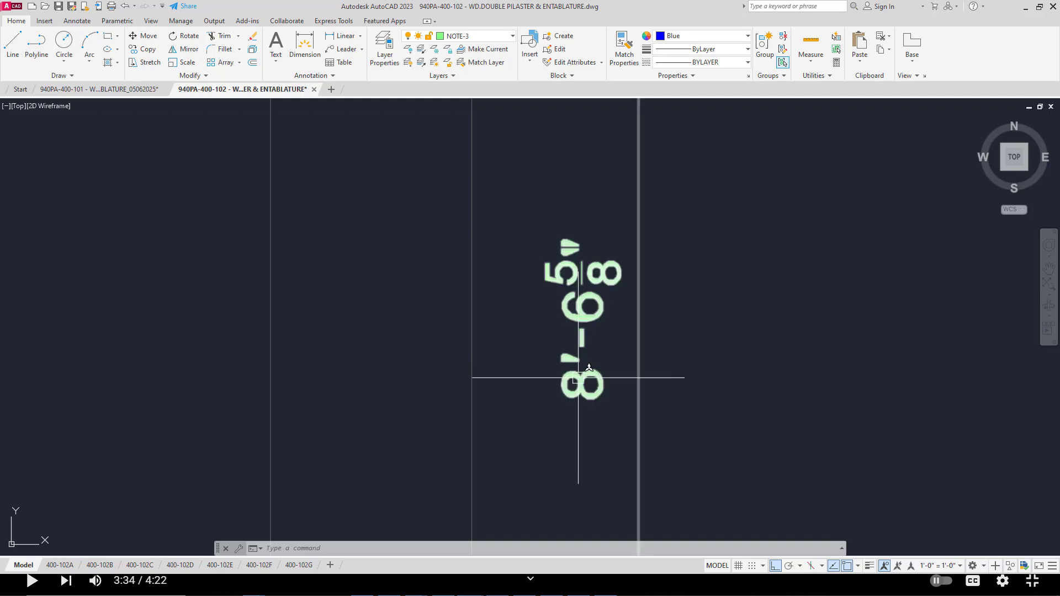
middle_click_drag(572, 379, 578, 390)
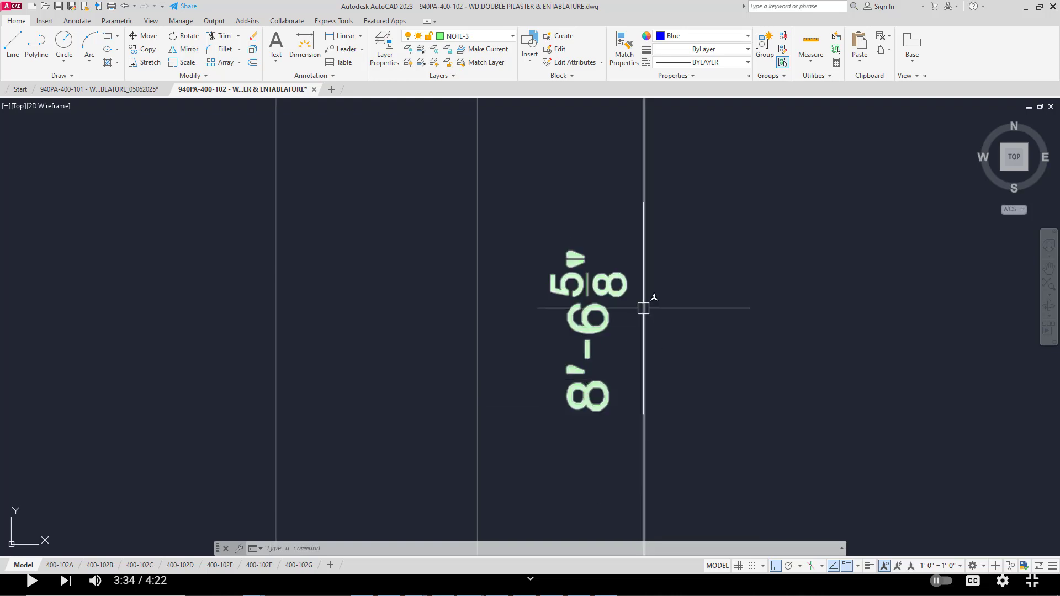
scroll(613, 310, "down", 5)
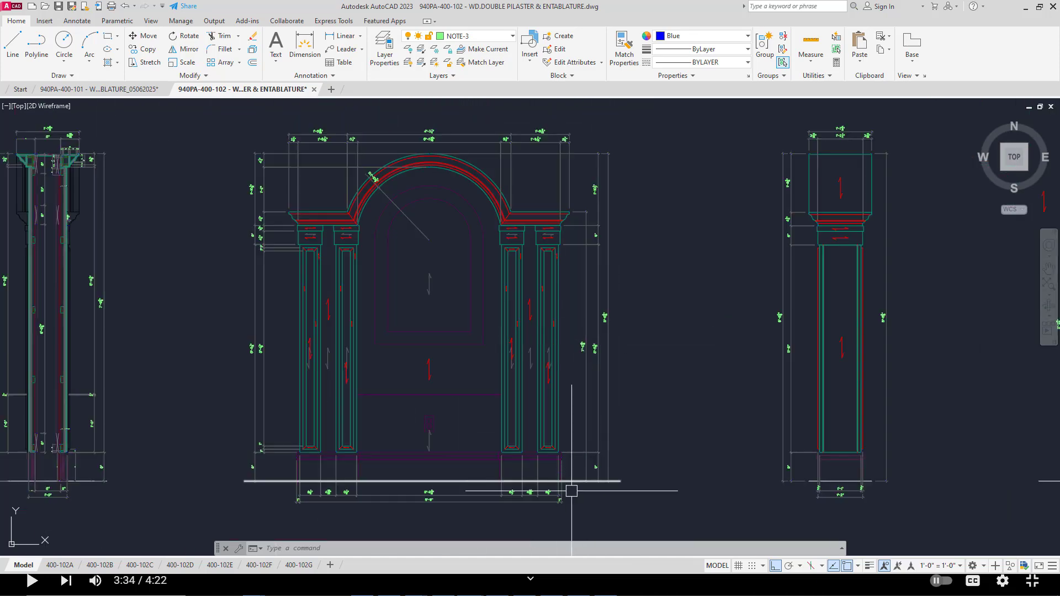
- Examine the floor line and the top of the arch that bound the front elevation's overall height
scroll(614, 480, "up", 4)
left_click(632, 436)
scroll(651, 411, "down", 4)
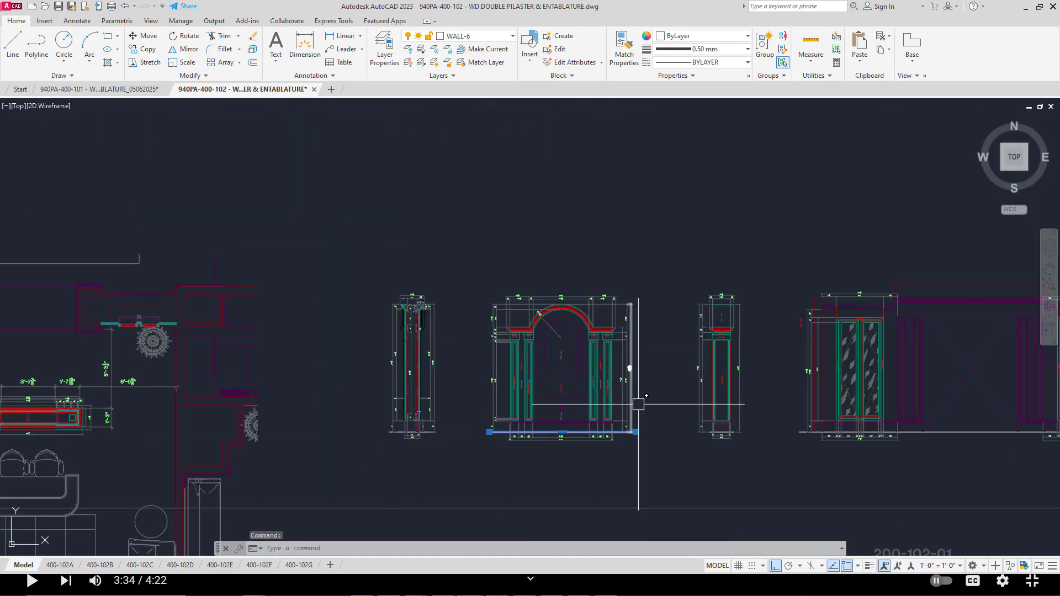
scroll(644, 370, "up", 1)
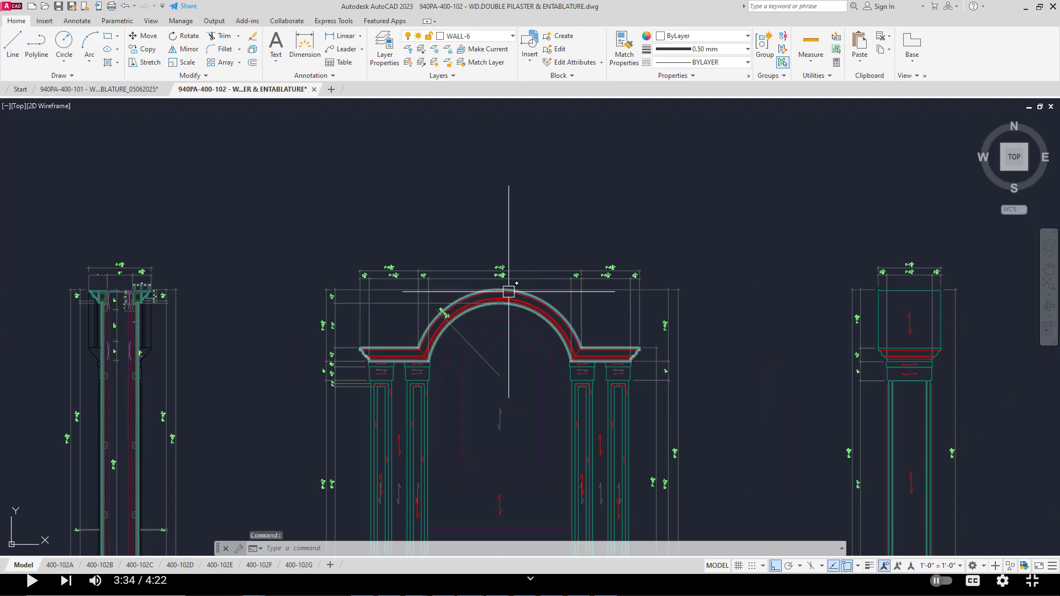
scroll(530, 309, "up", 8)
scroll(490, 271, "down", 8)
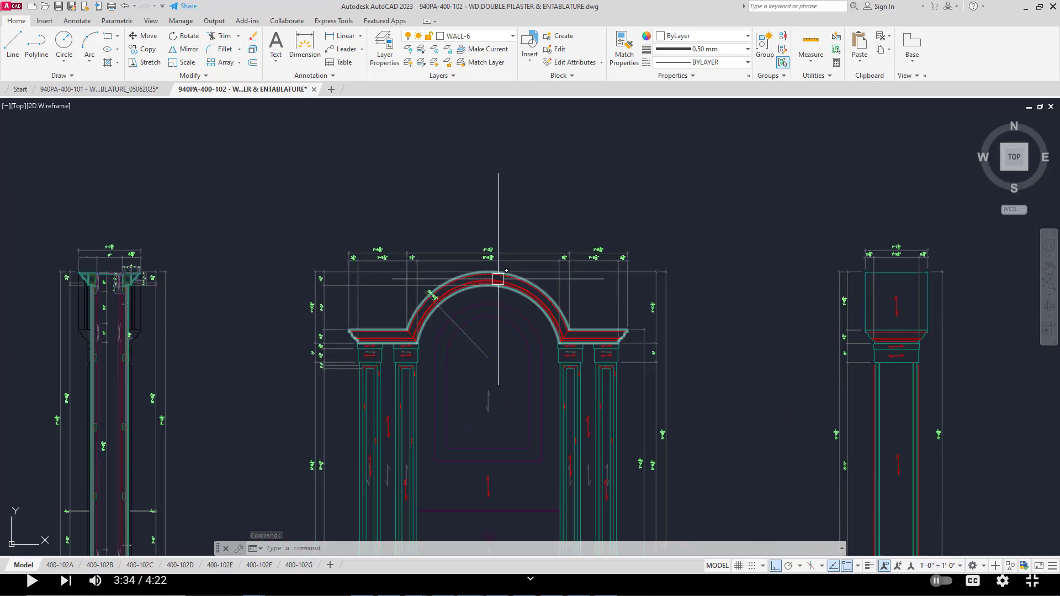
middle_click_drag(569, 374, 523, 272)
scroll(538, 333, "down", 2)
scroll(598, 432, "up", 4)
scroll(596, 442, "up", 3)
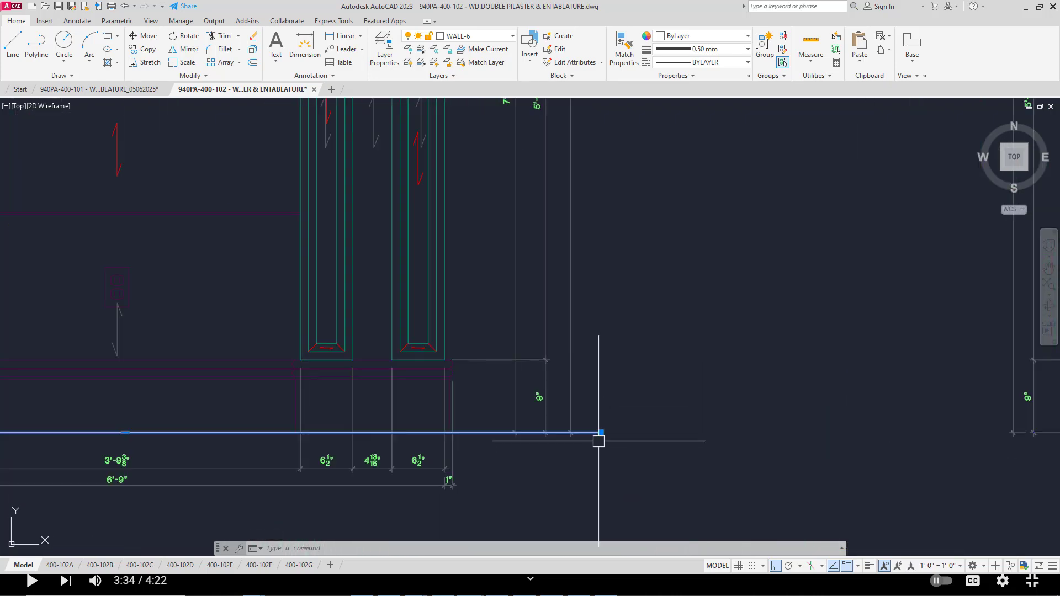
scroll(612, 405, "down", 3)
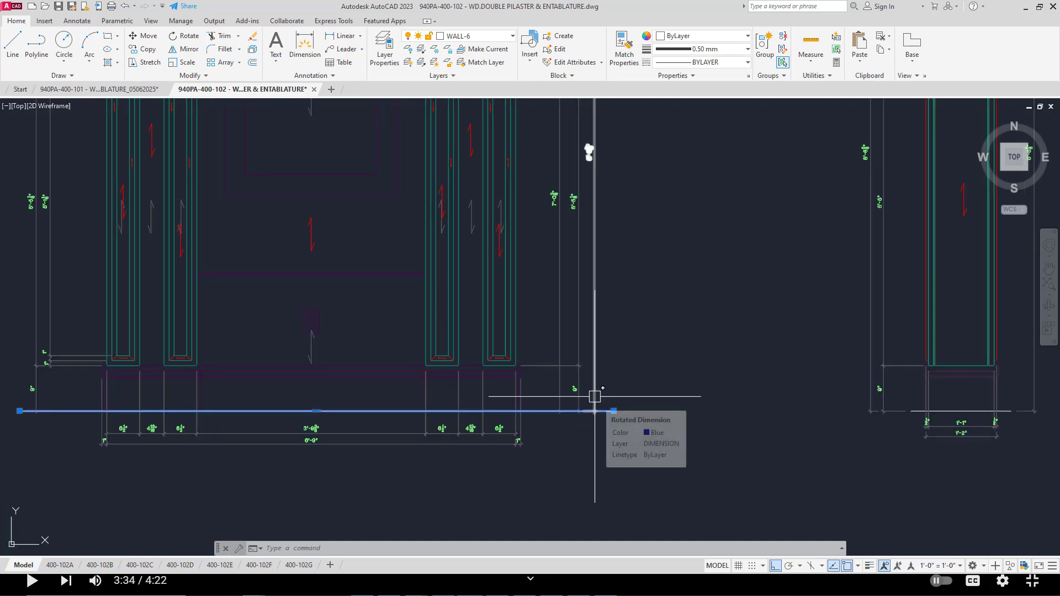
key("Escape")
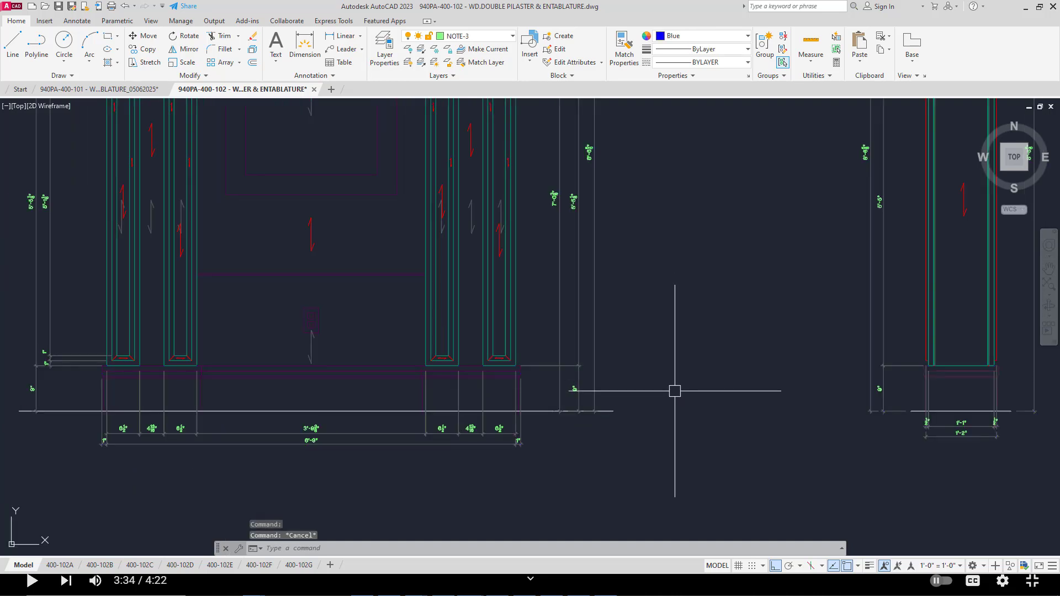
- Draw a short horizontal polyline extending from the end of the front elevation's floor line
type("pl")
key("Return")
left_click(619, 419)
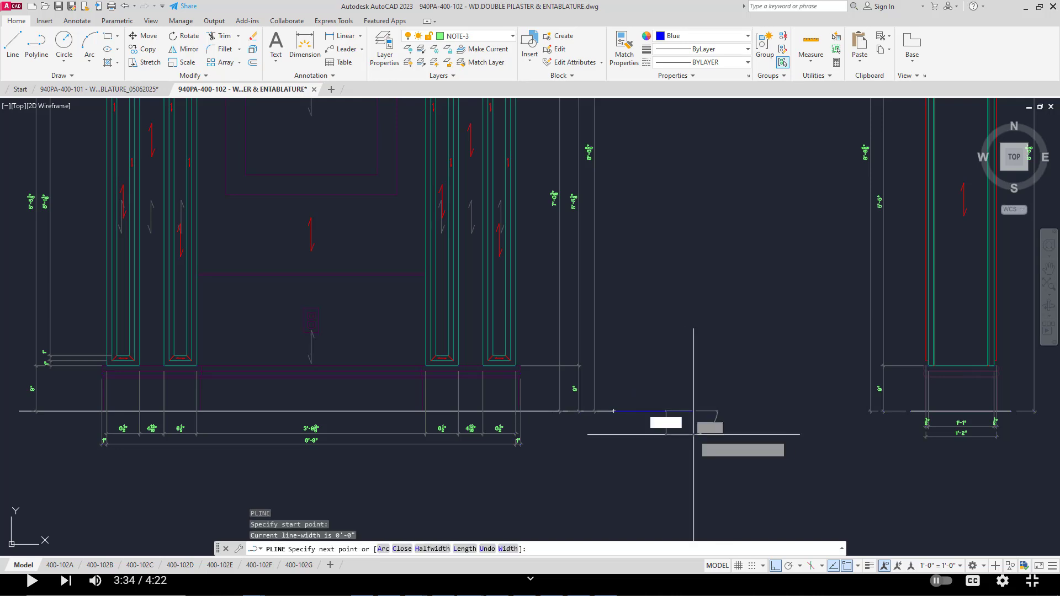
key("Escape")
key("Escape")
- Copy the short blue line at floor level straight up by 8'6-1/4"
scroll(644, 426, "down", 3)
middle_click_drag(644, 427, 619, 446)
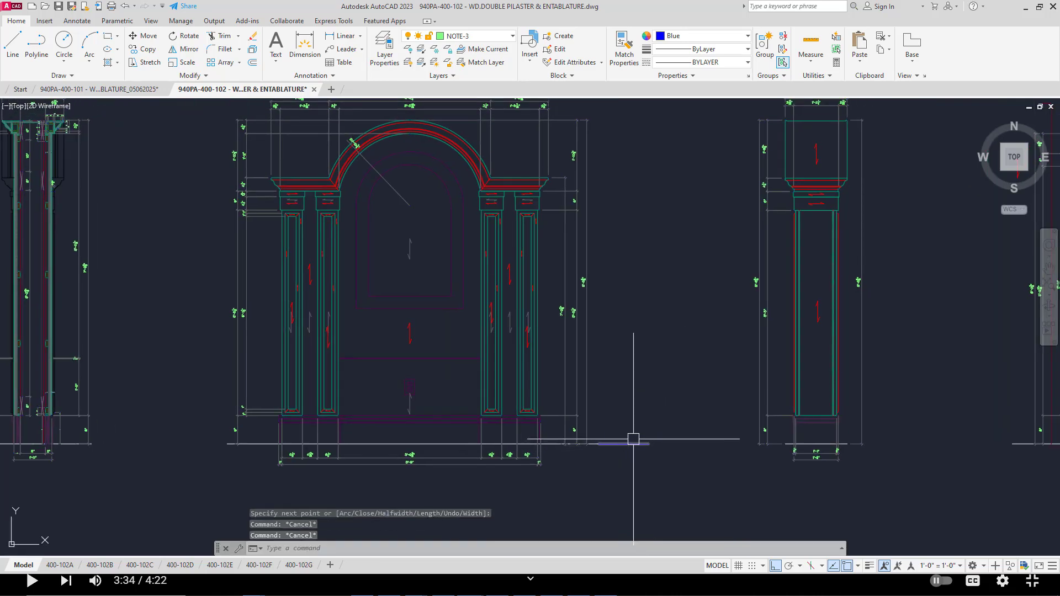
type("co")
key("Return")
left_click(645, 448)
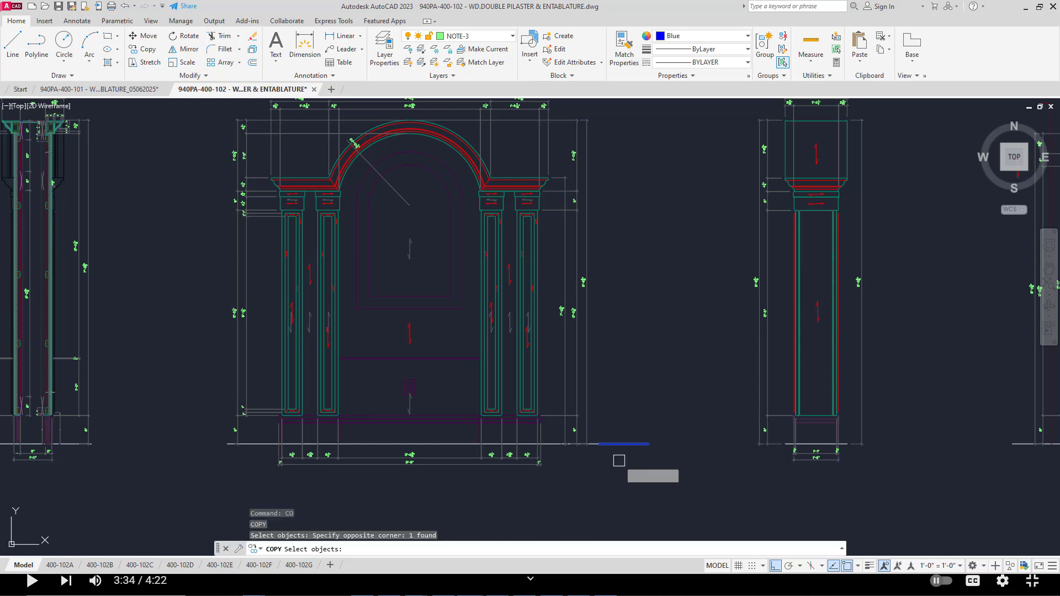
left_click(615, 464)
key("Return")
middle_click_drag(647, 396, 645, 414)
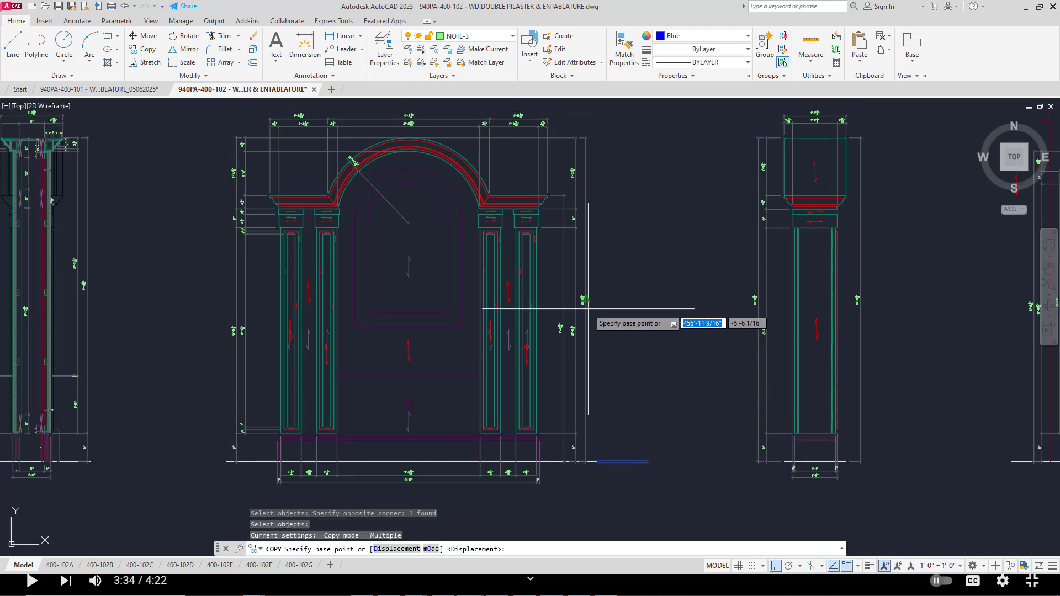
scroll(587, 307, "up", 4)
scroll(624, 309, "down", 5)
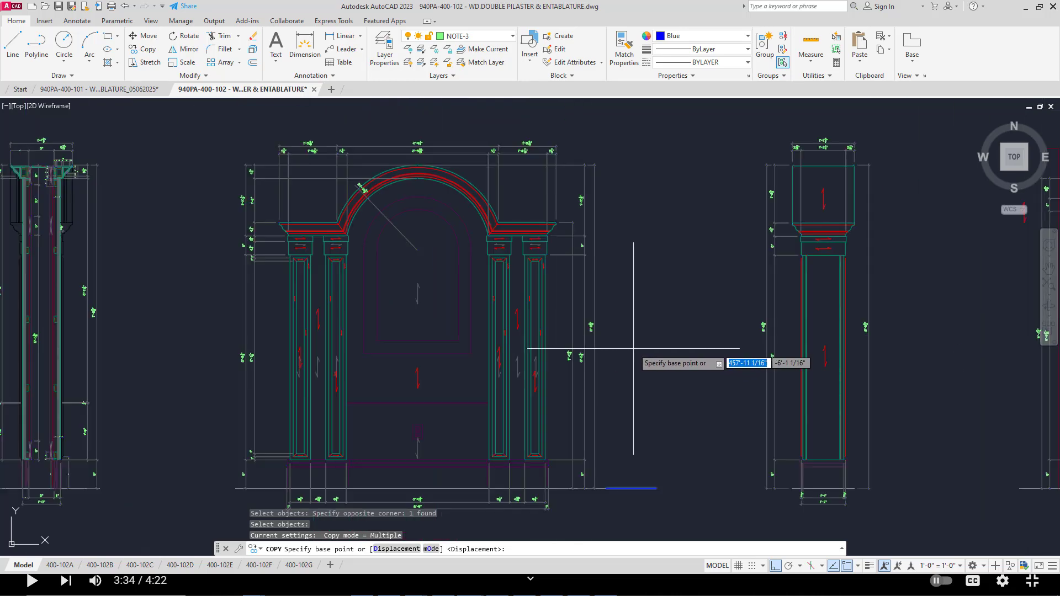
left_click(629, 425)
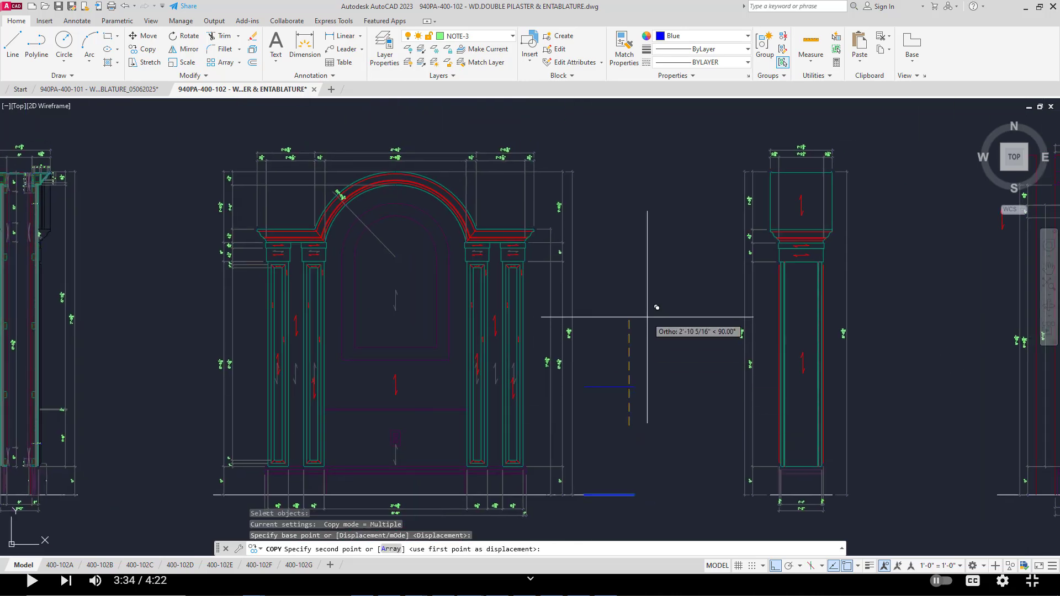
type("8")
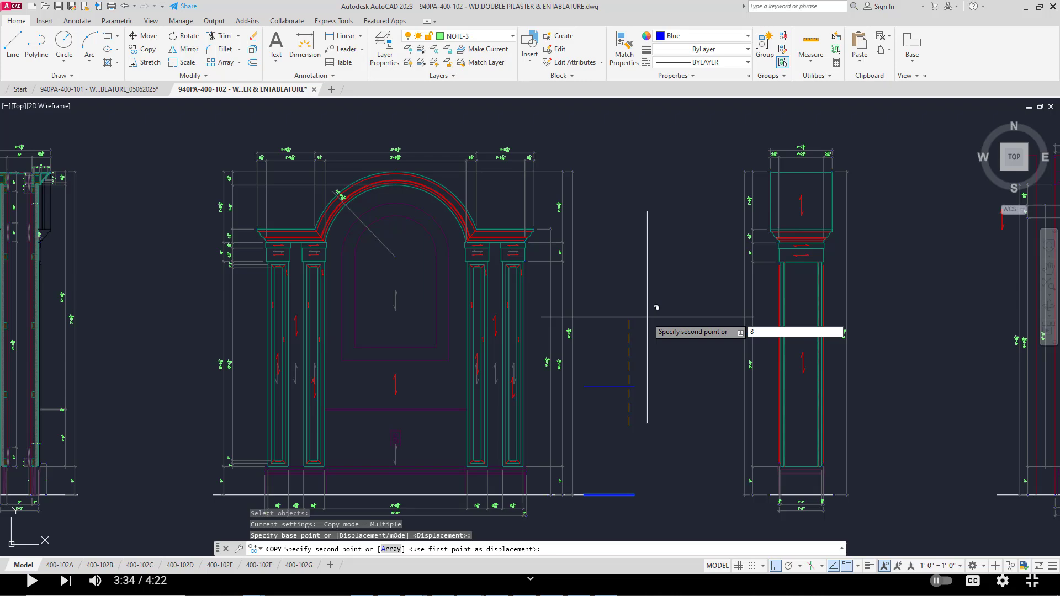
type("\"")
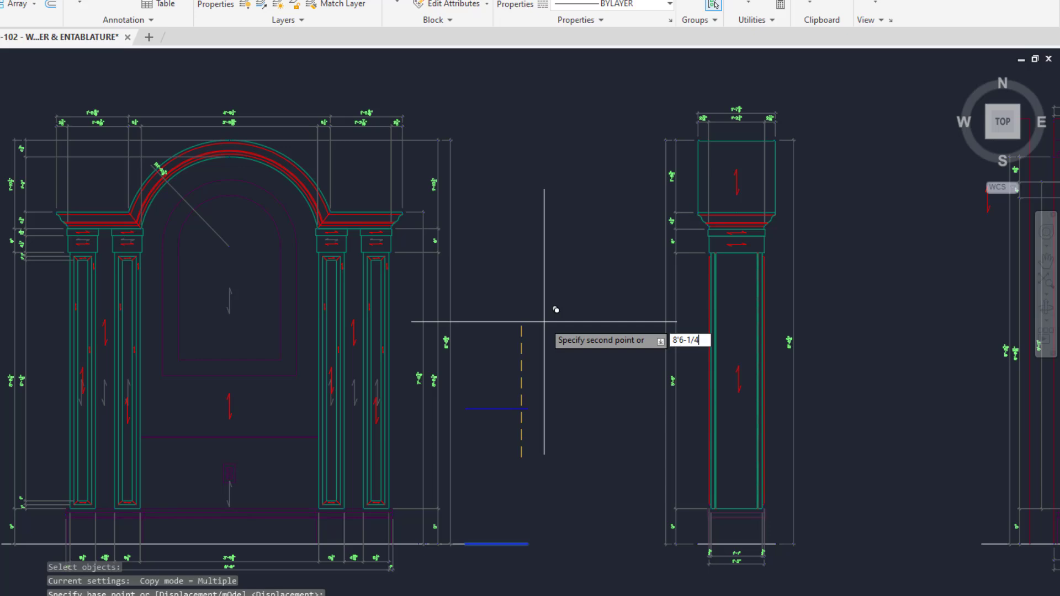
key("Return")
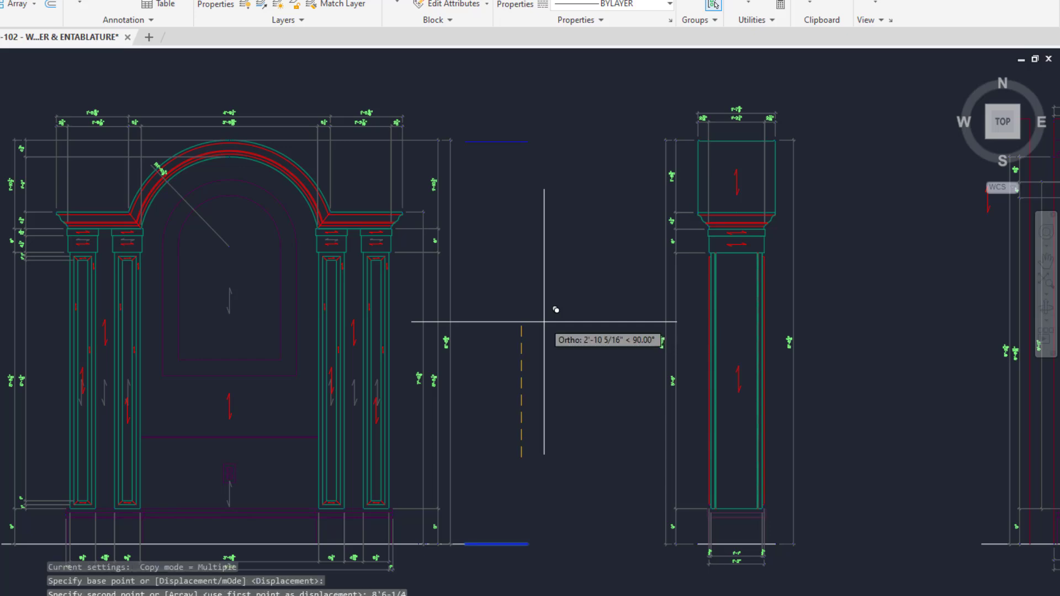
key("Return")
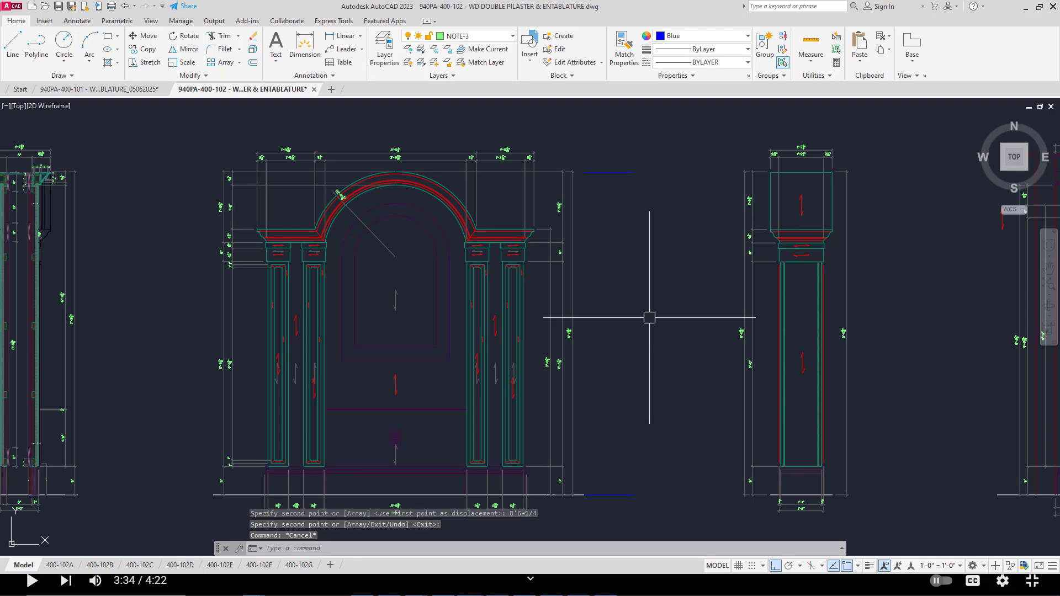
- Add a vertical linear dimension between the two short blue lines, accepting the 1'-0" = 1'-0" annotation scale
type("DLI")
key("Return")
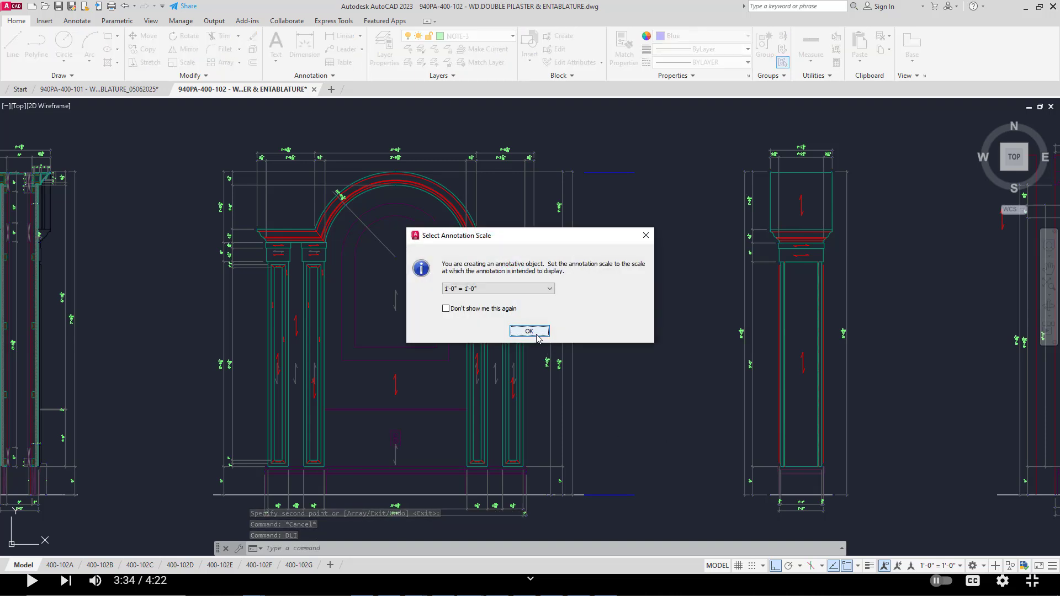
left_click(535, 334)
left_click(628, 494)
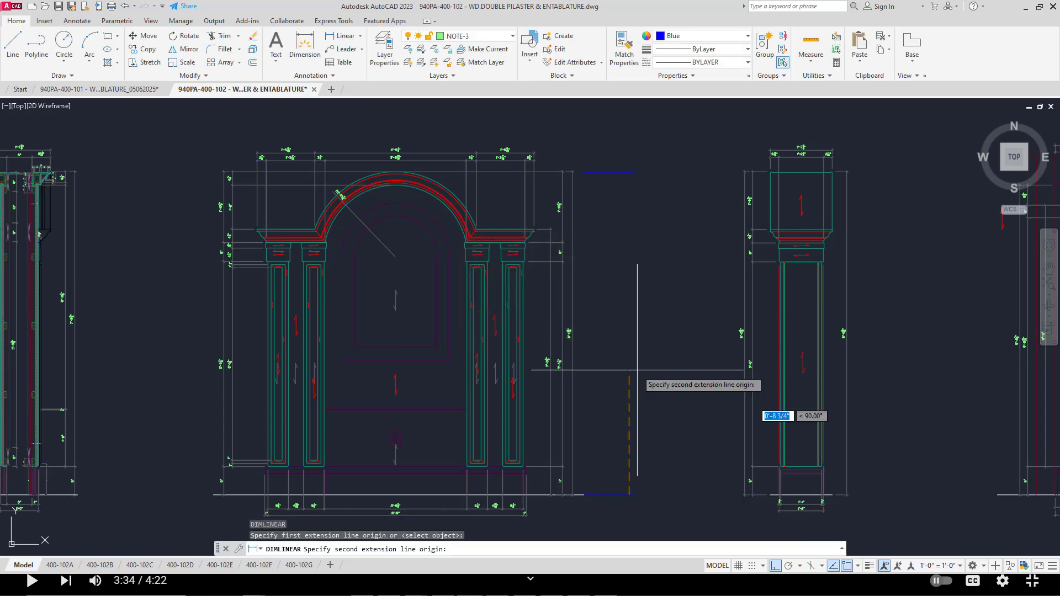
left_click(636, 172)
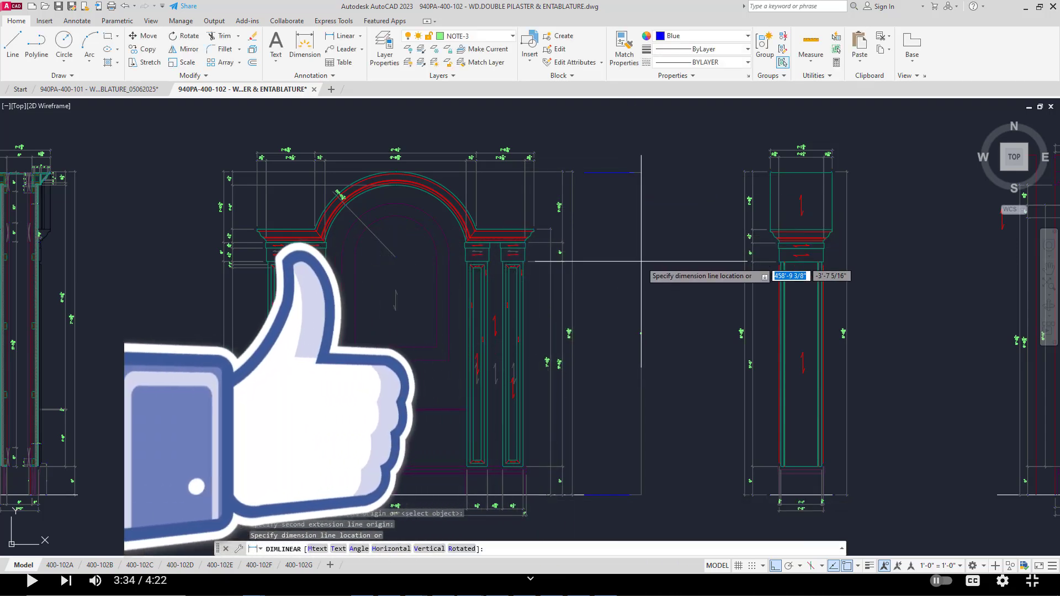
left_click(641, 260)
key("Escape")
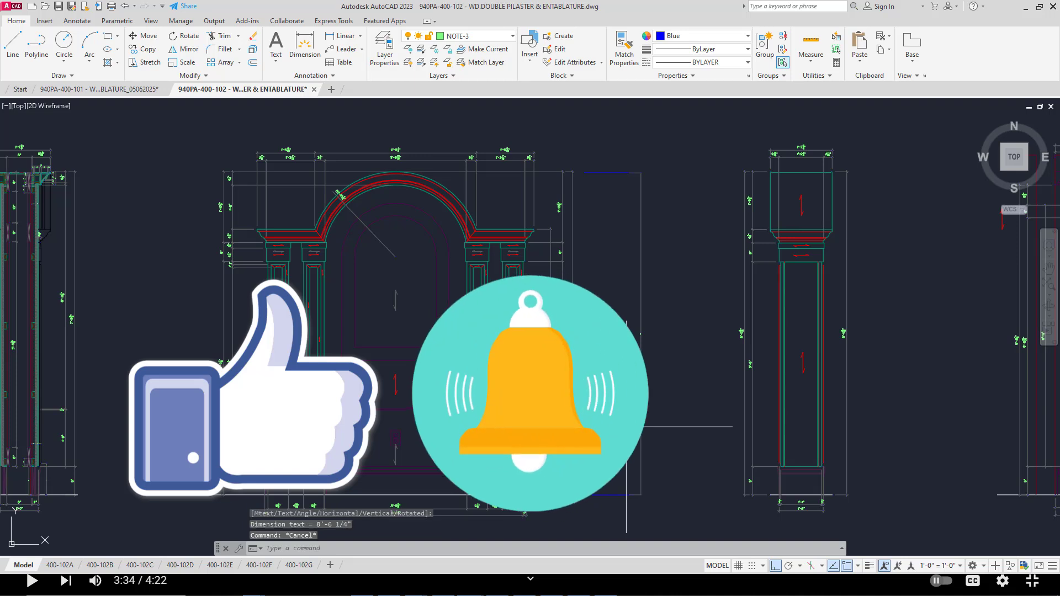
- Match the new vertical dimension's properties to the overall height dimension beside the front elevation
type("ma")
key("space")
scroll(558, 344, "up", 4)
left_click(594, 316)
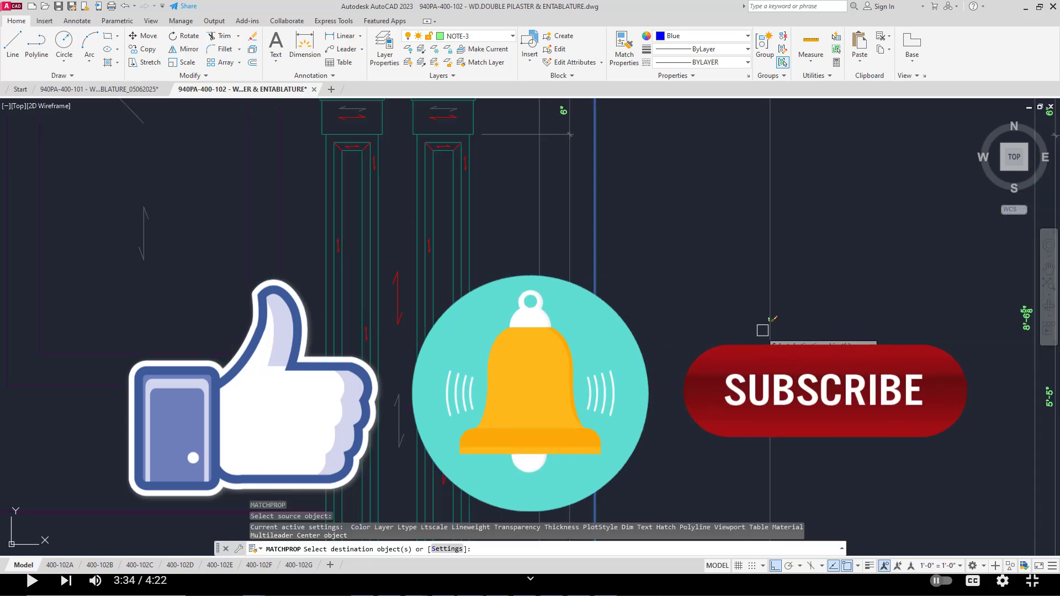
left_click(770, 327)
left_click(774, 327)
scroll(669, 340, "down", 4)
middle_click_drag(670, 341, 660, 345)
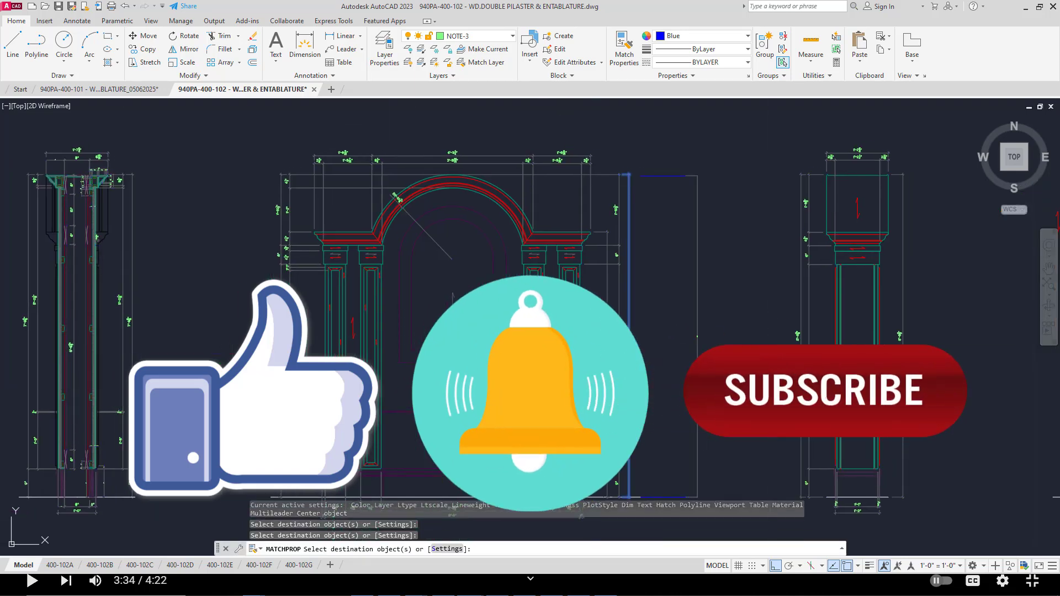
key("Escape")
- Erase the vertical dimension between the two short blue lines
type("e")
key("space")
left_click(641, 413)
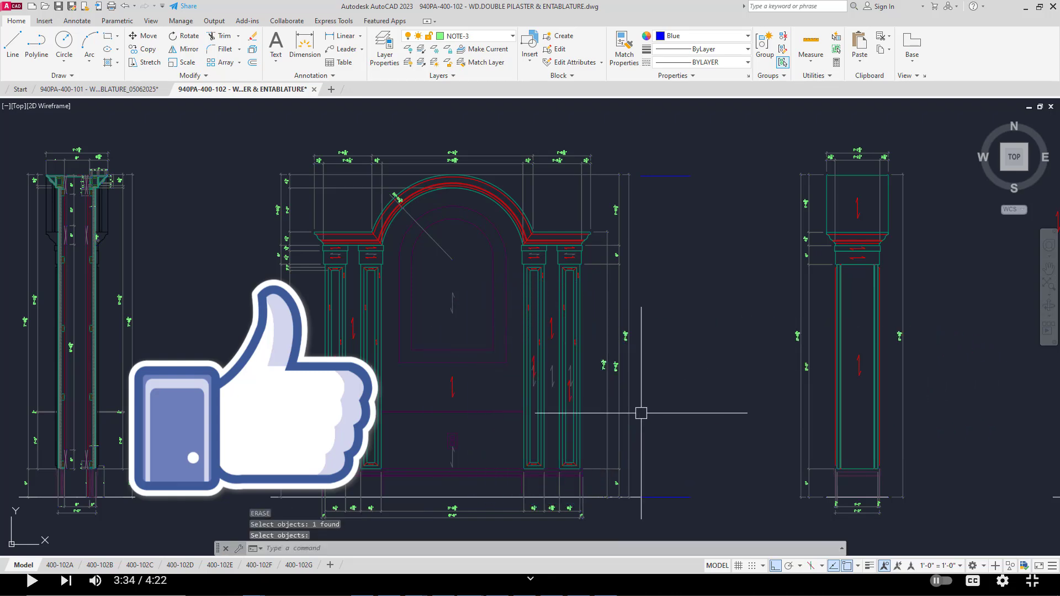
key("Escape")
scroll(588, 419, "up", 3)
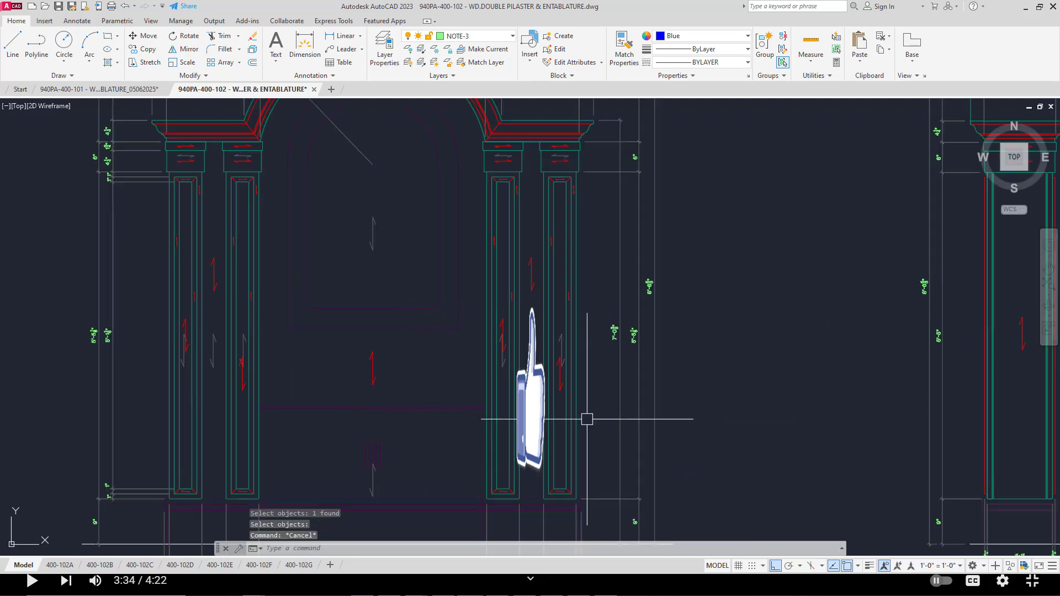
- Switch from model space to layout 400-102A, showing the lower part of its front elevation
scroll(586, 419, "down", 4)
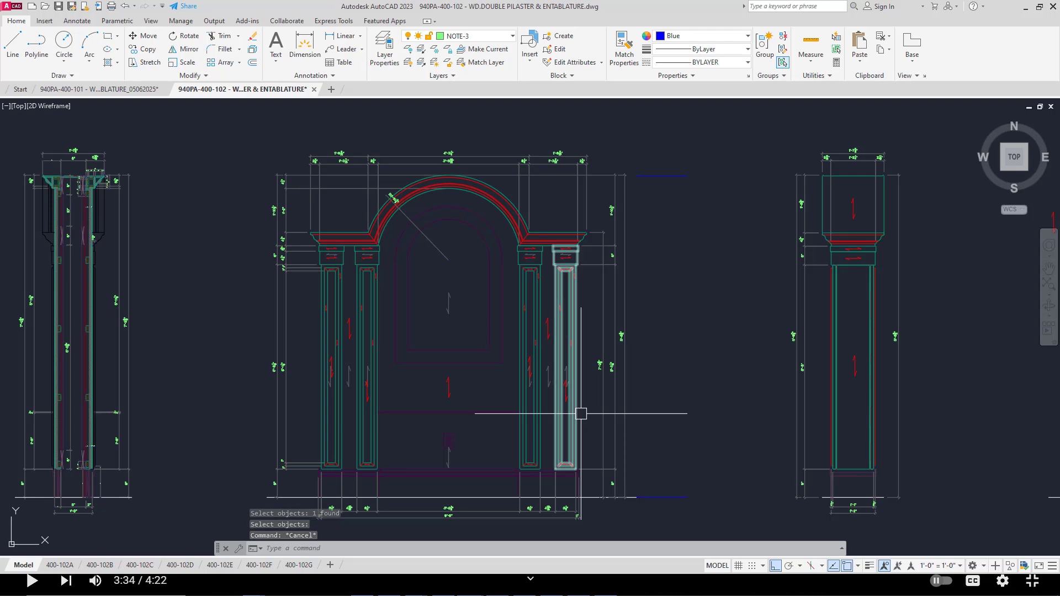
middle_click_drag(479, 428, 473, 429)
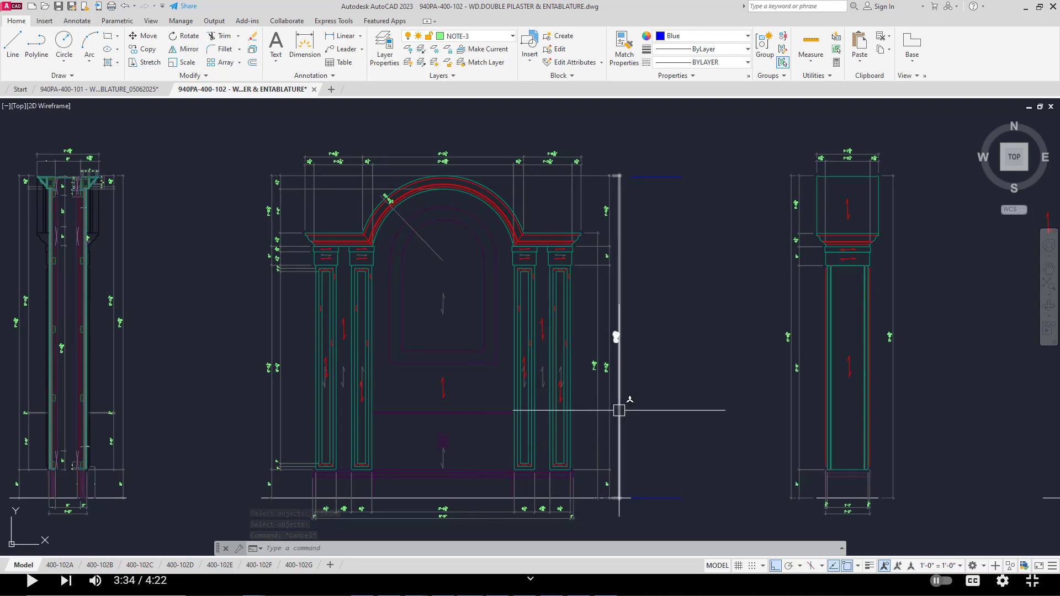
key("Escape")
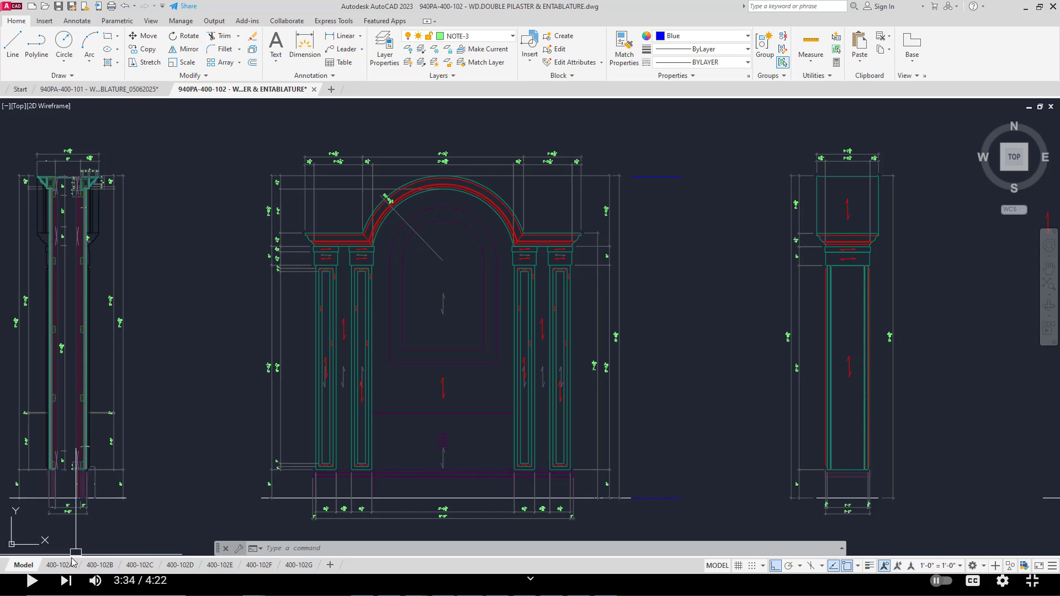
mouse_move(93, 567)
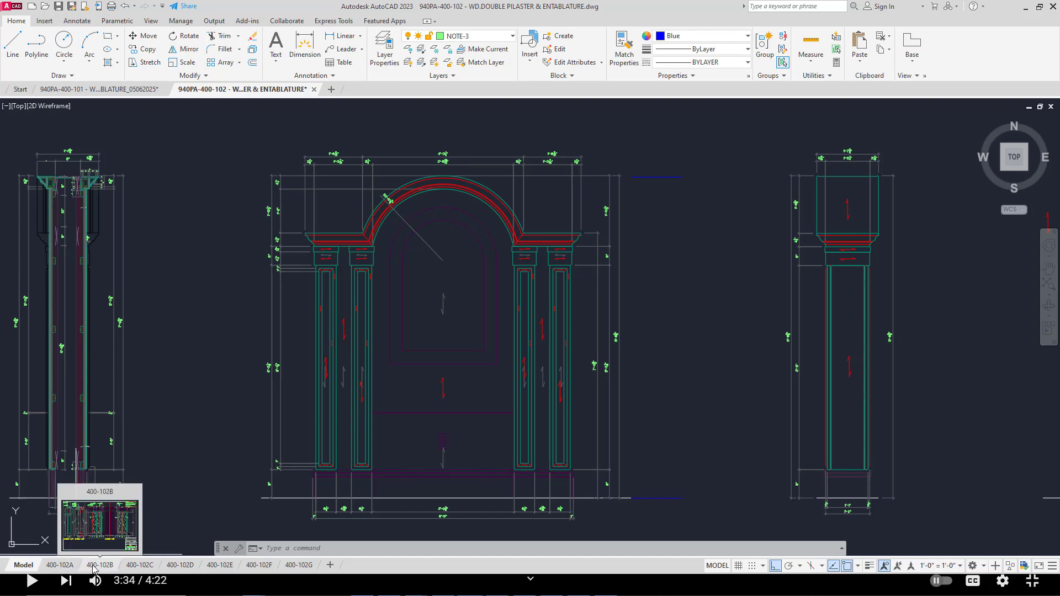
left_click(59, 565)
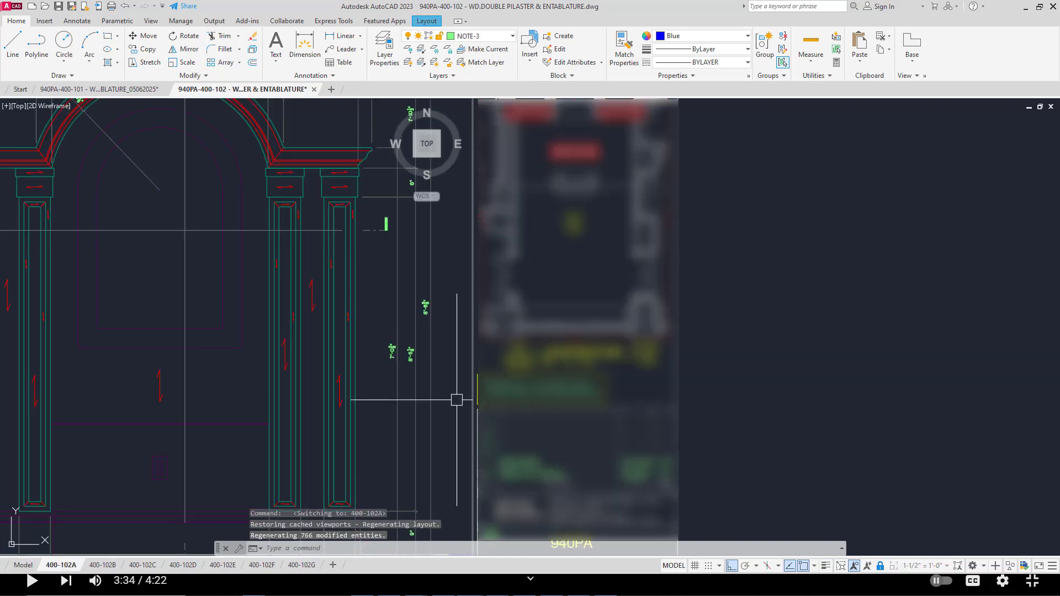
middle_click_drag(456, 400, 566, 412)
middle_click_drag(526, 360, 723, 381)
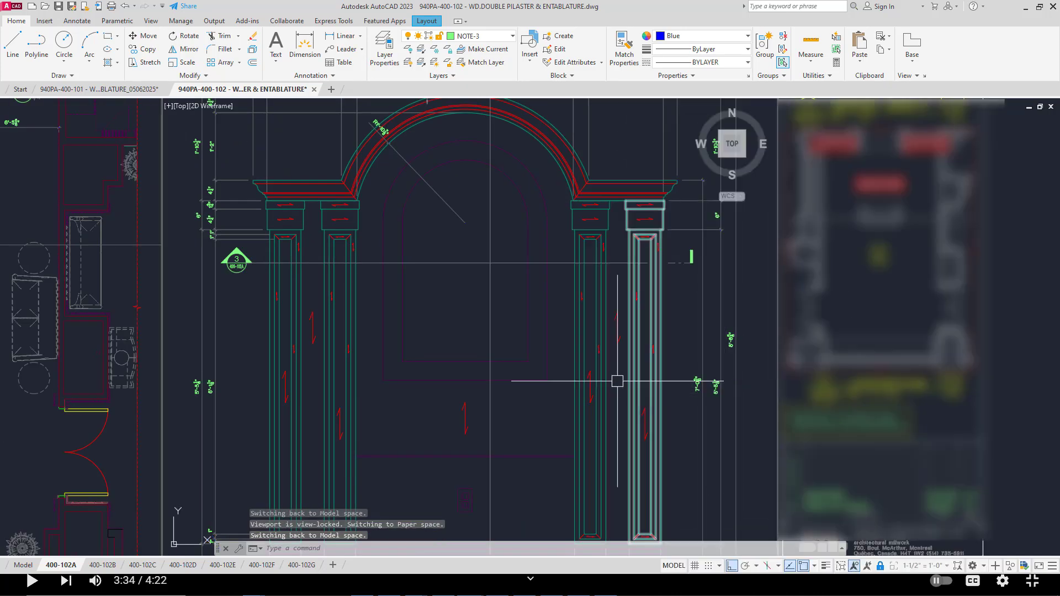
middle_click_drag(617, 381, 679, 343)
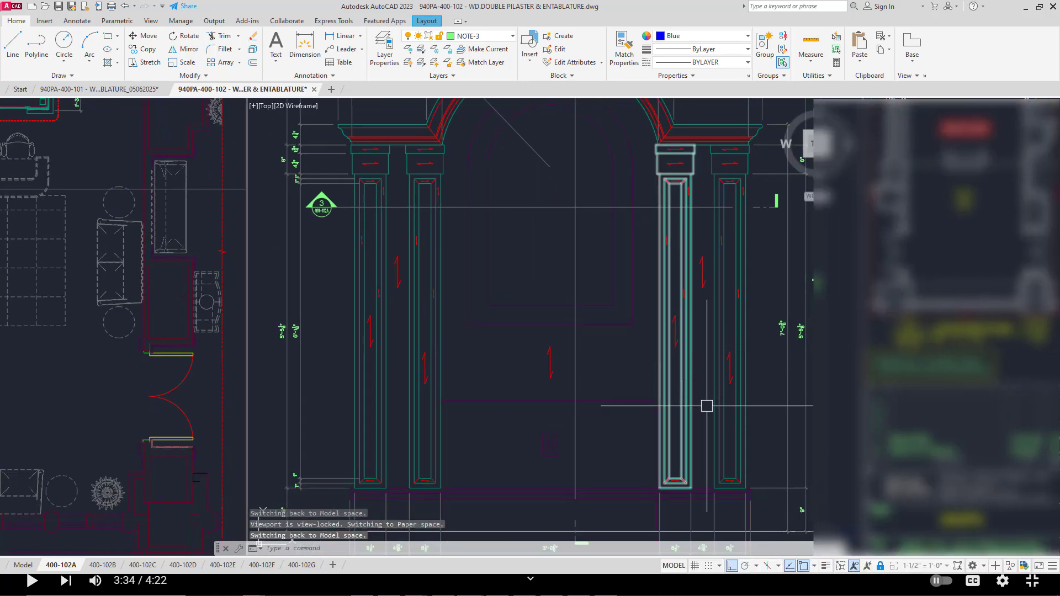
middle_click_drag(747, 463, 639, 417)
- Add a vertical linear dimension between the two short blue lines in the elevation viewport, outside the overall height dimension
type("DLI")
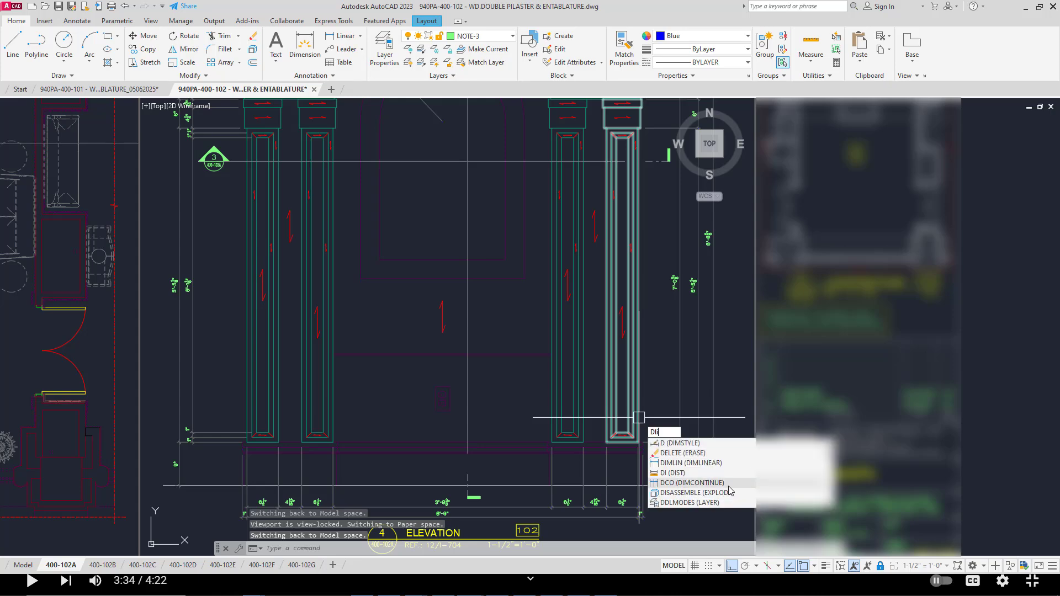
key("Return")
scroll(724, 483, "up", 4)
left_click(737, 493)
scroll(724, 439, "down", 6)
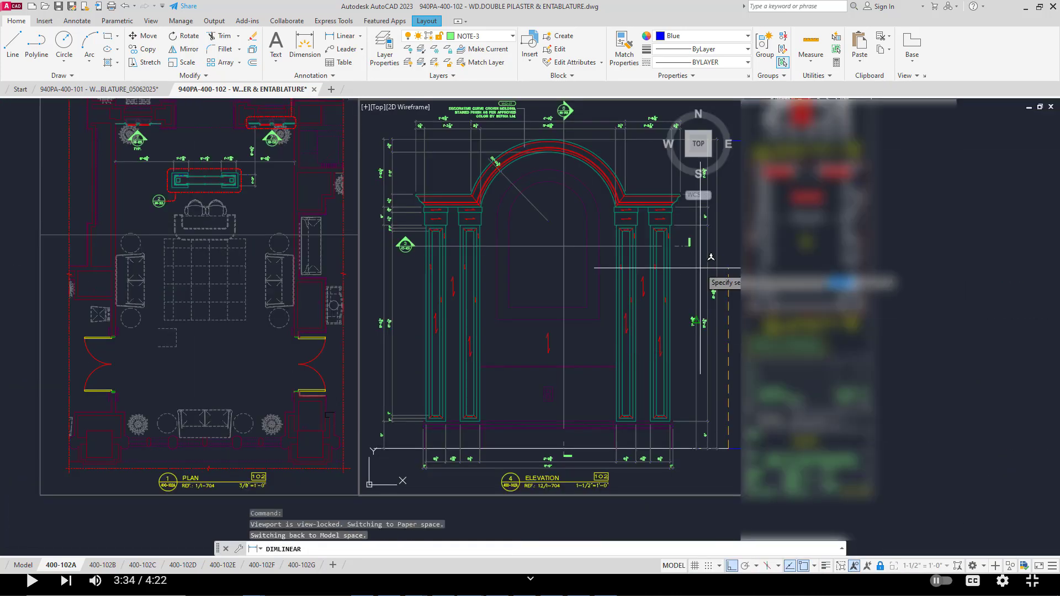
scroll(700, 269, "up", 6)
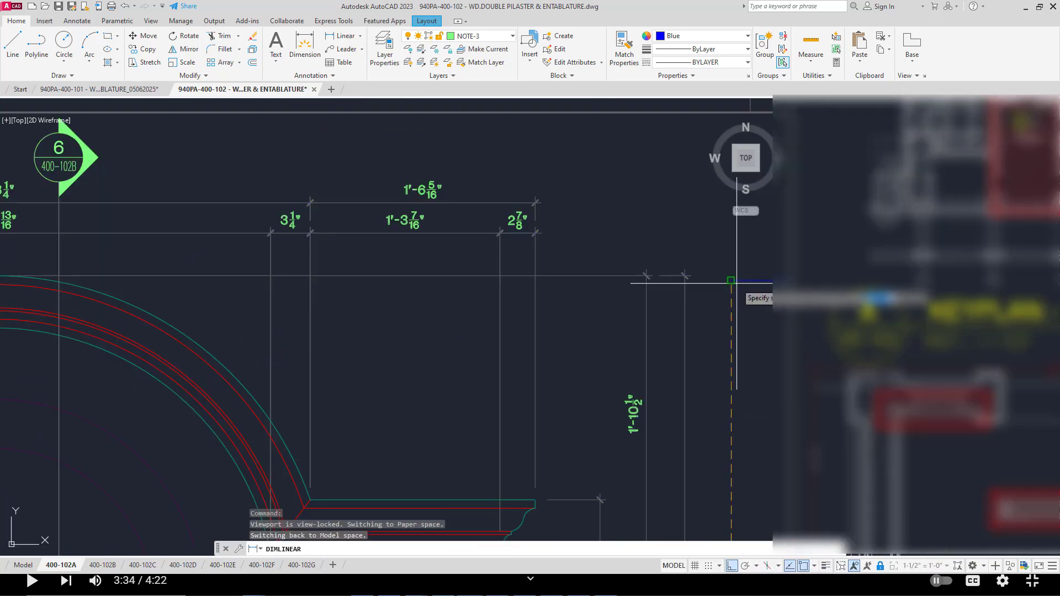
left_click(736, 283)
scroll(723, 310, "down", 5)
left_click(735, 338)
middle_click_drag(735, 339, 723, 256)
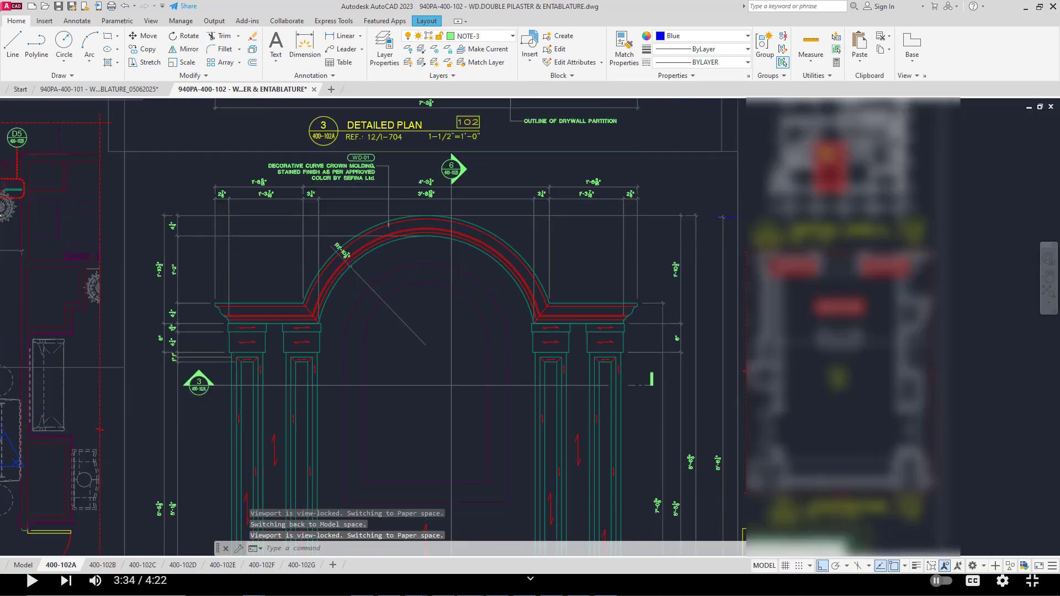
- Compare the new vertical dimension with the adjacent overall height dimension, checking their values and upper ends
scroll(733, 484, "up", 4)
scroll(713, 451, "up", 2)
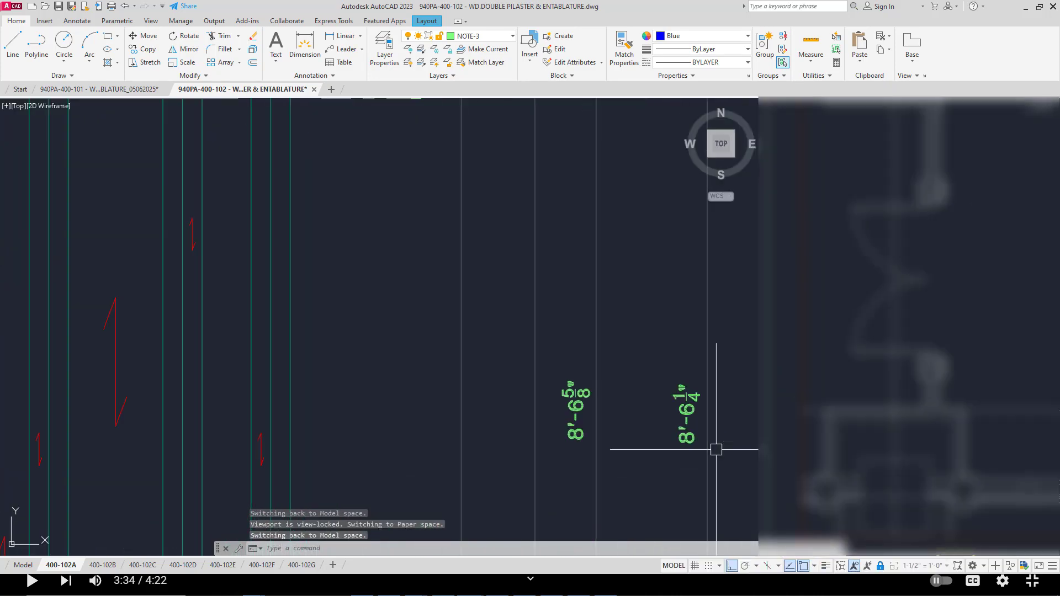
scroll(716, 449, "down", 5)
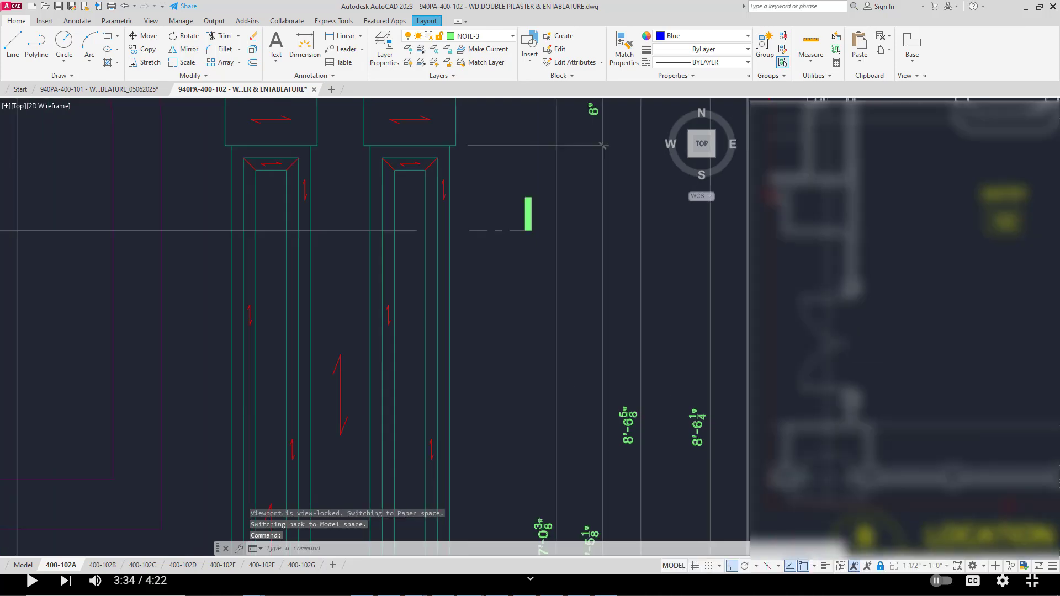
scroll(716, 267, "up", 3)
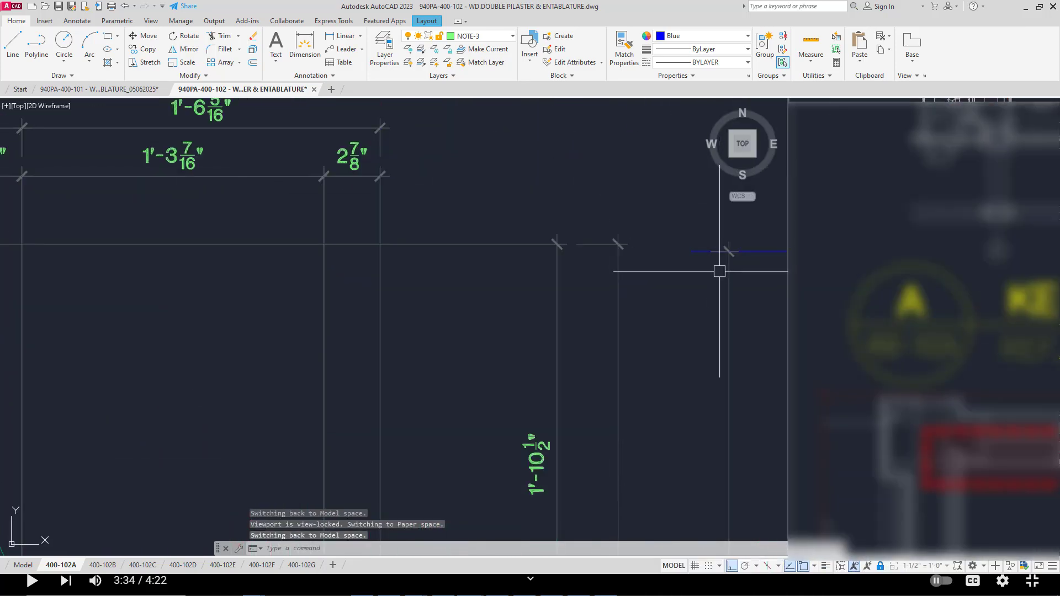
scroll(716, 267, "down", 6)
scroll(568, 304, "up", 2)
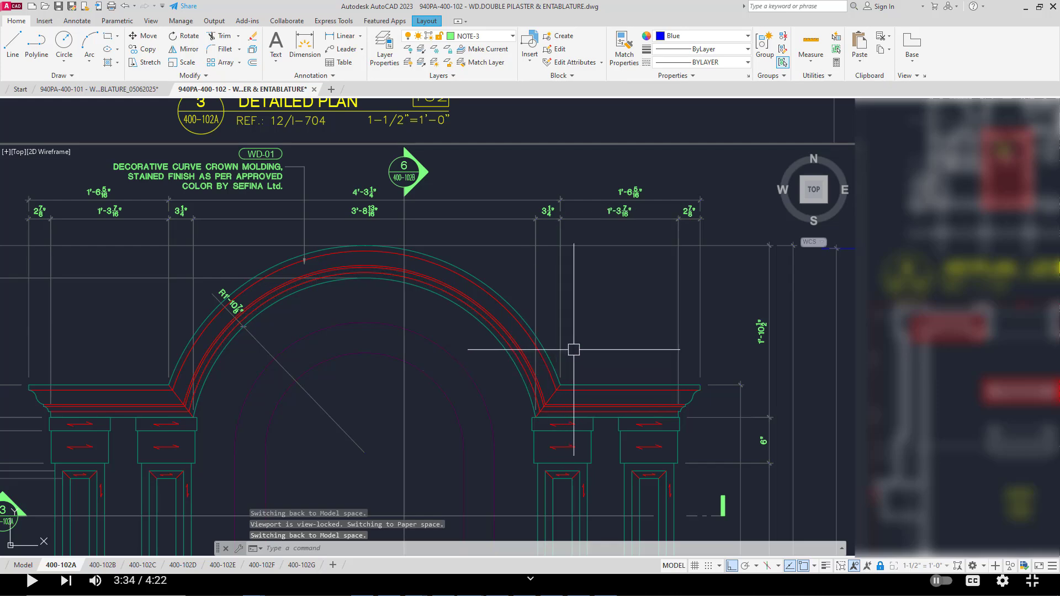
scroll(568, 355, "down", 3)
scroll(526, 419, "up", 1)
scroll(620, 314, "down", 1)
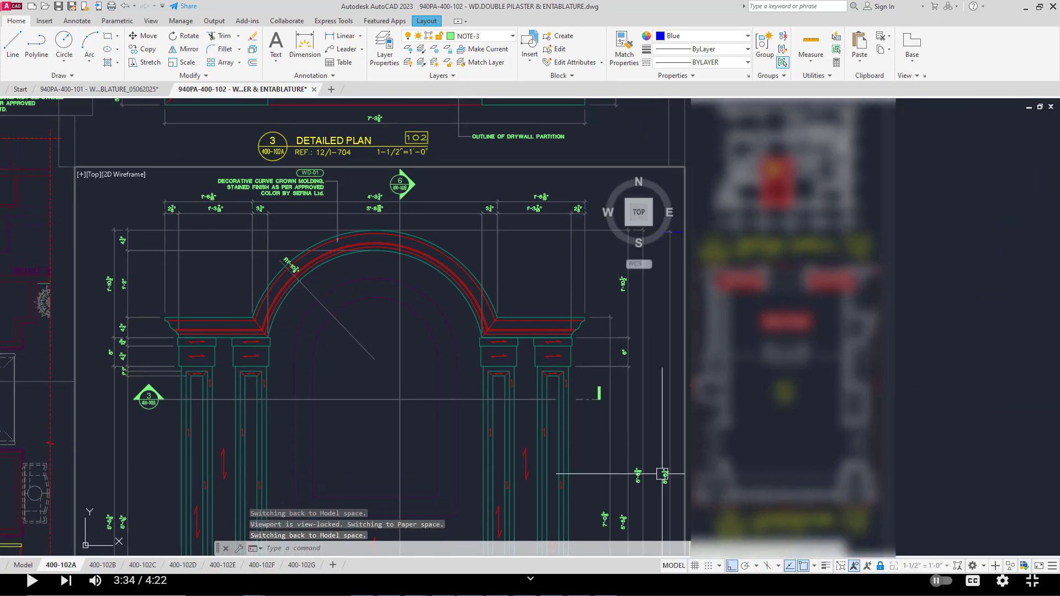
scroll(657, 492, "up", 5)
scroll(644, 473, "up", 3)
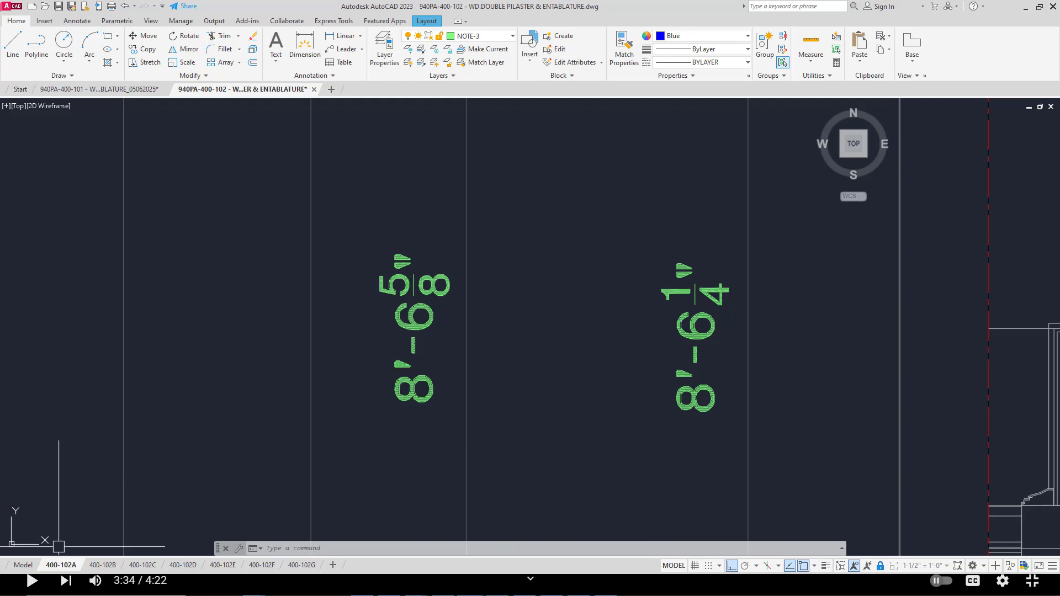
- Return to model space and create a multiline text box in the empty area between the front and side elevations
left_click(24, 564)
scroll(618, 386, "up", 5)
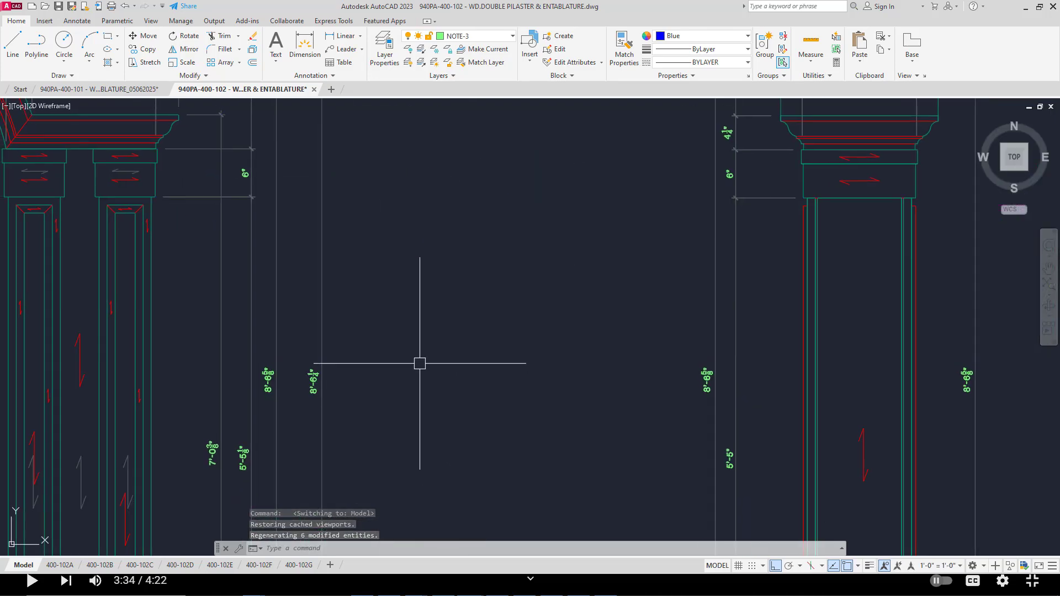
type("mt")
key("Return")
left_click(370, 274)
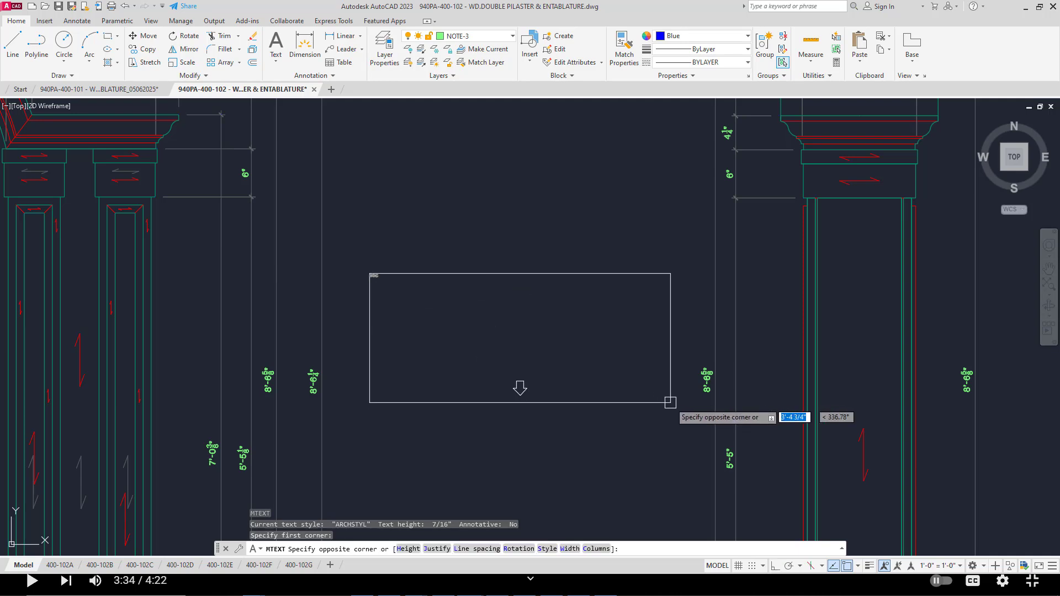
left_click(669, 403)
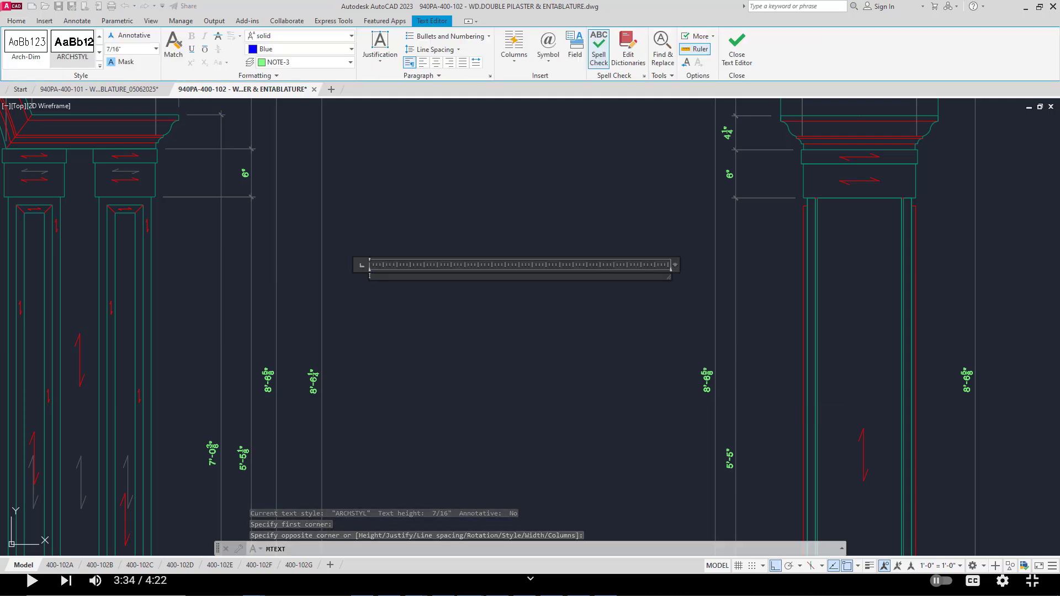
- Enter "Thank you for Watching!!!!" in the new multiline text box
type("Thank")
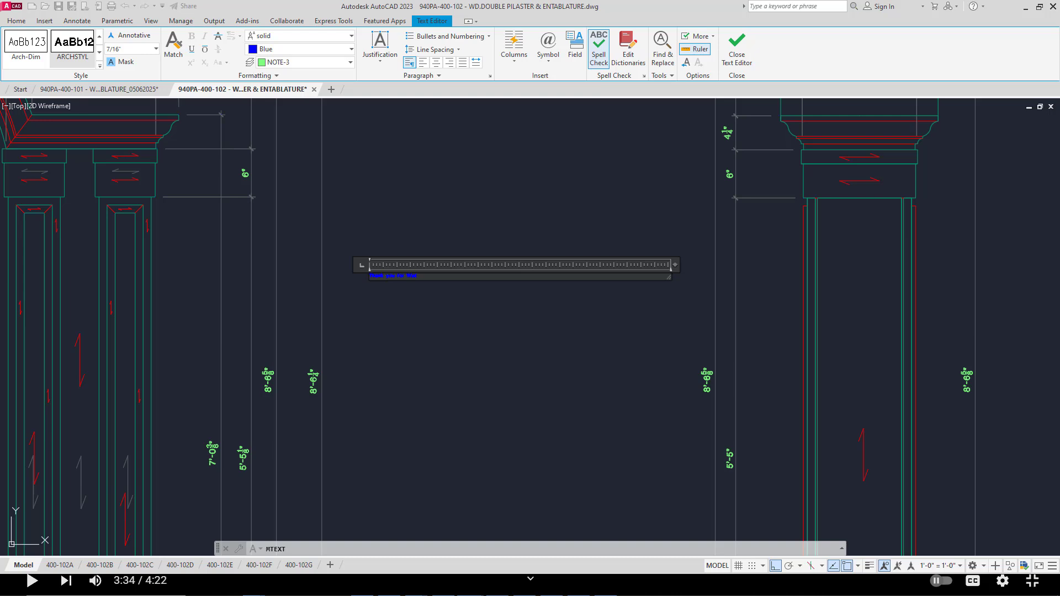
type("you for Watching")
scroll(444, 310, "up", 4)
key("BackSpace")
key("BackSpace")
key("BackSpace")
key("BackSpace")
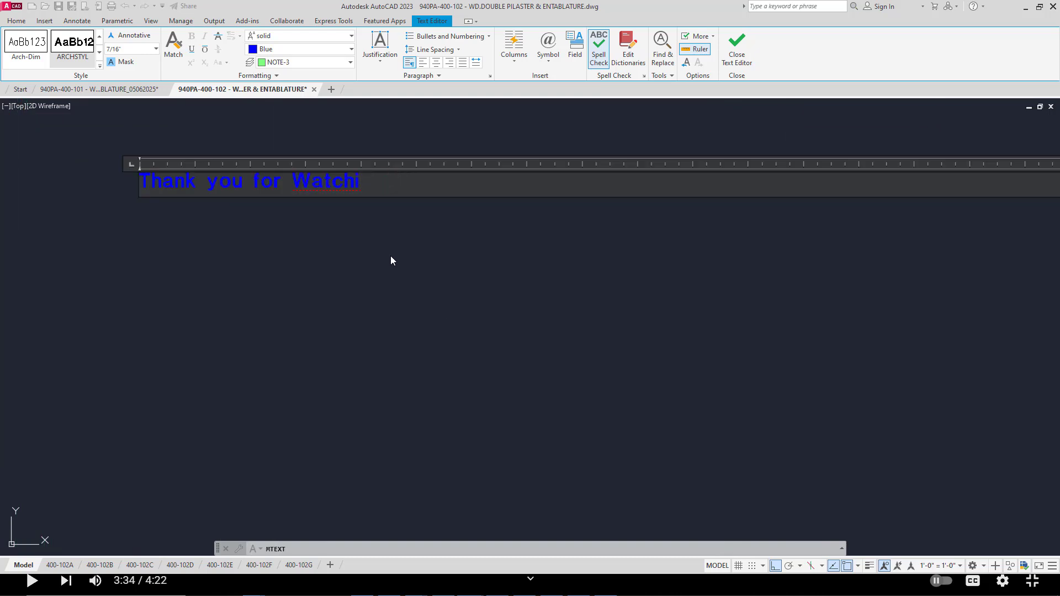
type("ng!!!!")
- Set the color of the entire "Thank you for Watching!!!!" text to White
left_click_drag(407, 183, 138, 184)
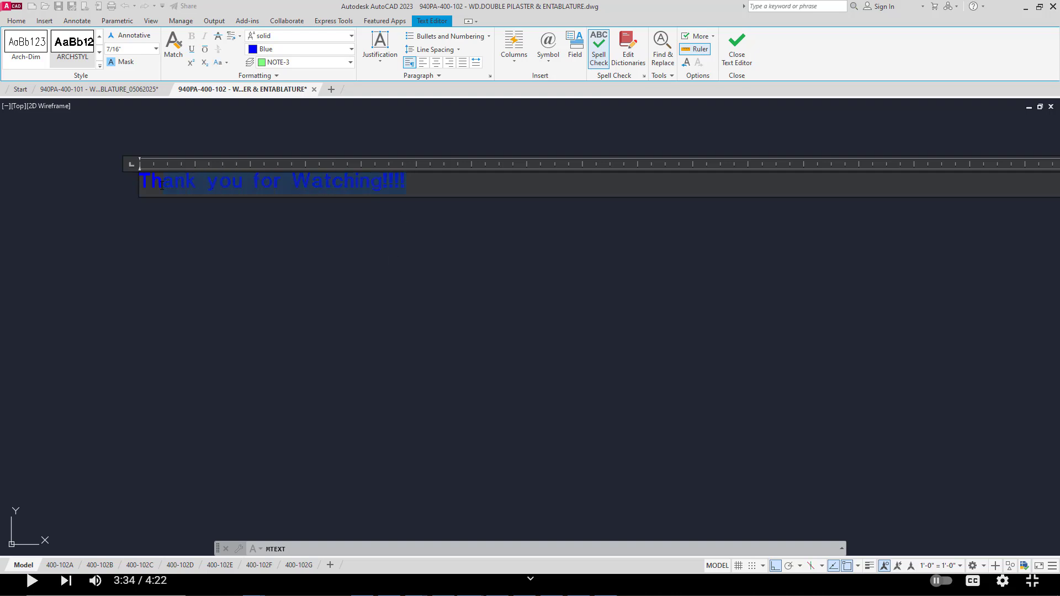
left_click(351, 49)
left_click(319, 156)
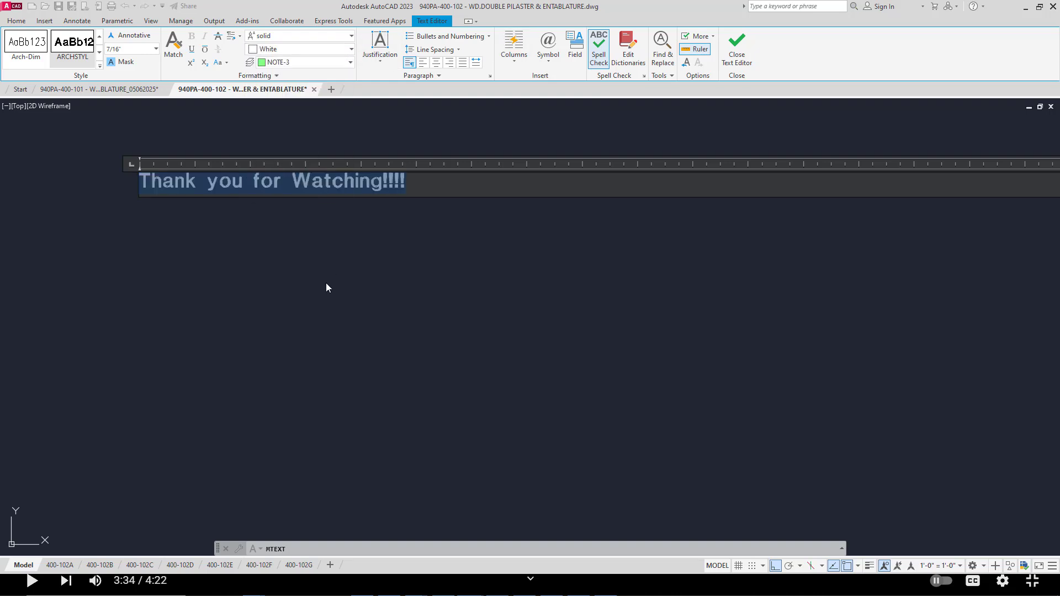